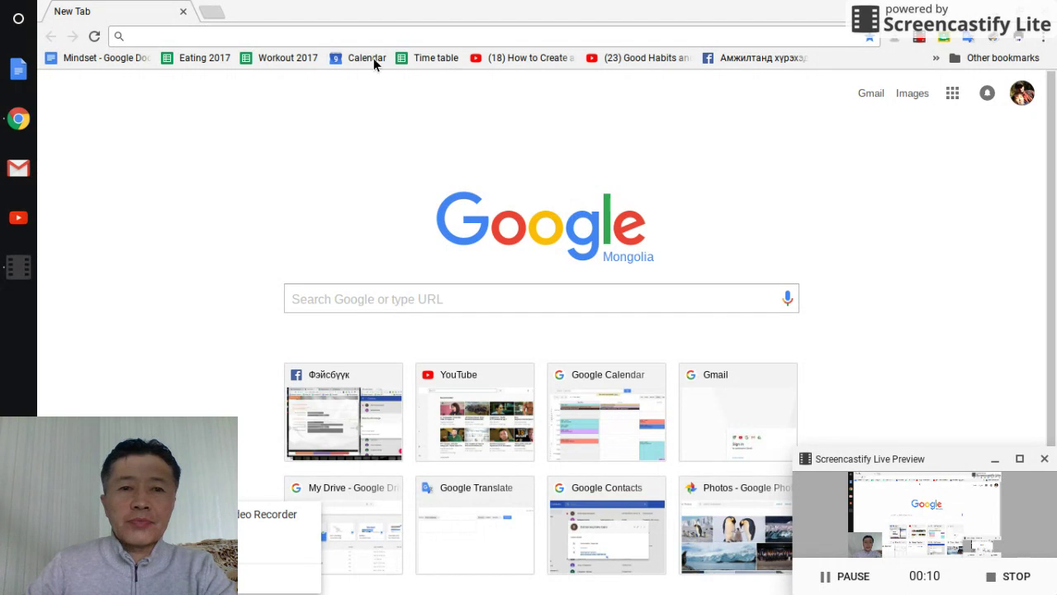
- Open the YouTube home page and dismiss the screen recorder notification
click(306, 38)
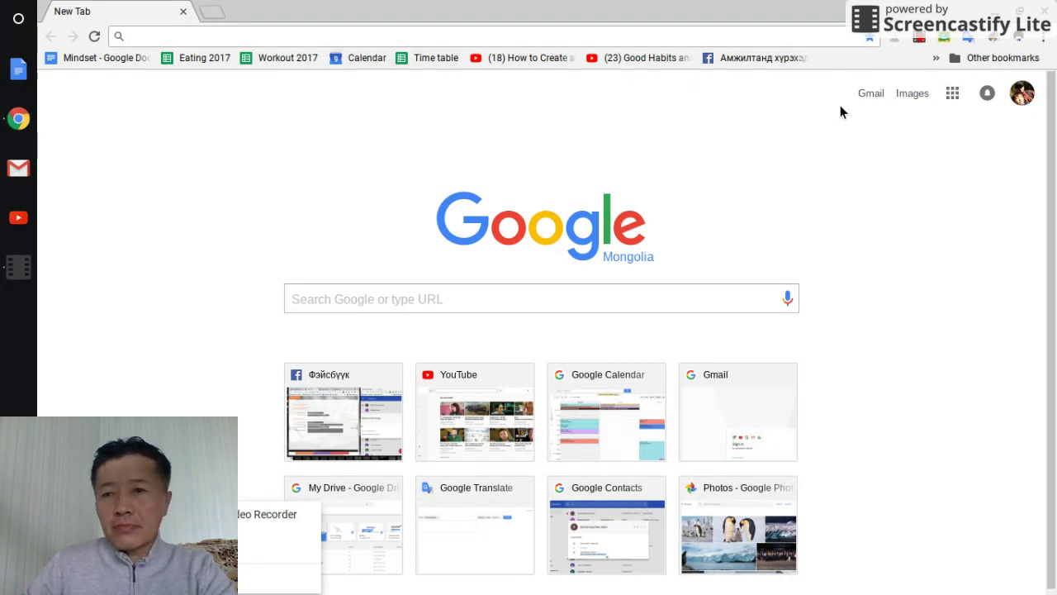
click(18, 217)
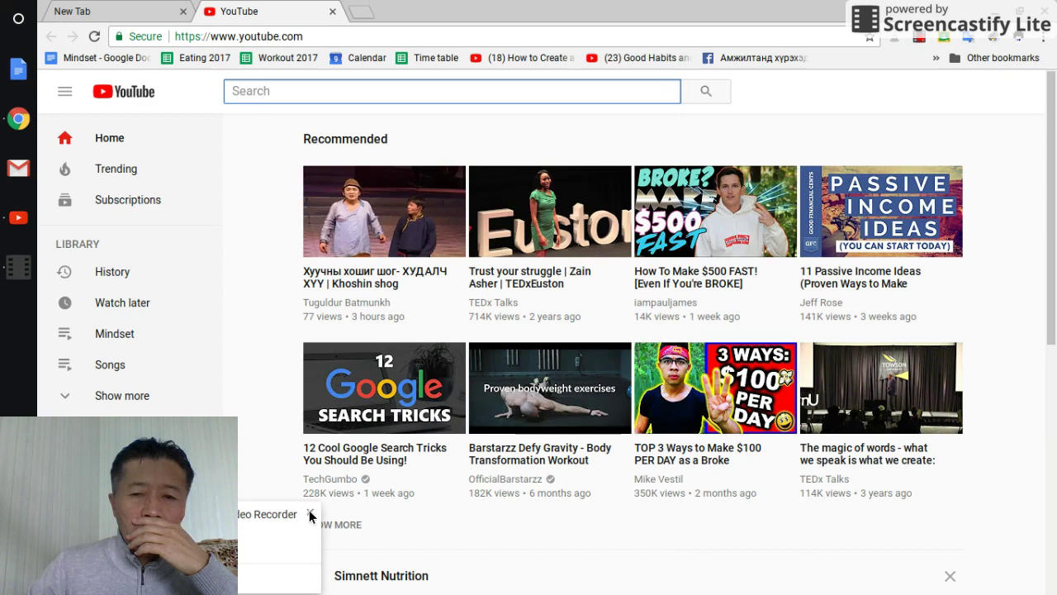
click(309, 513)
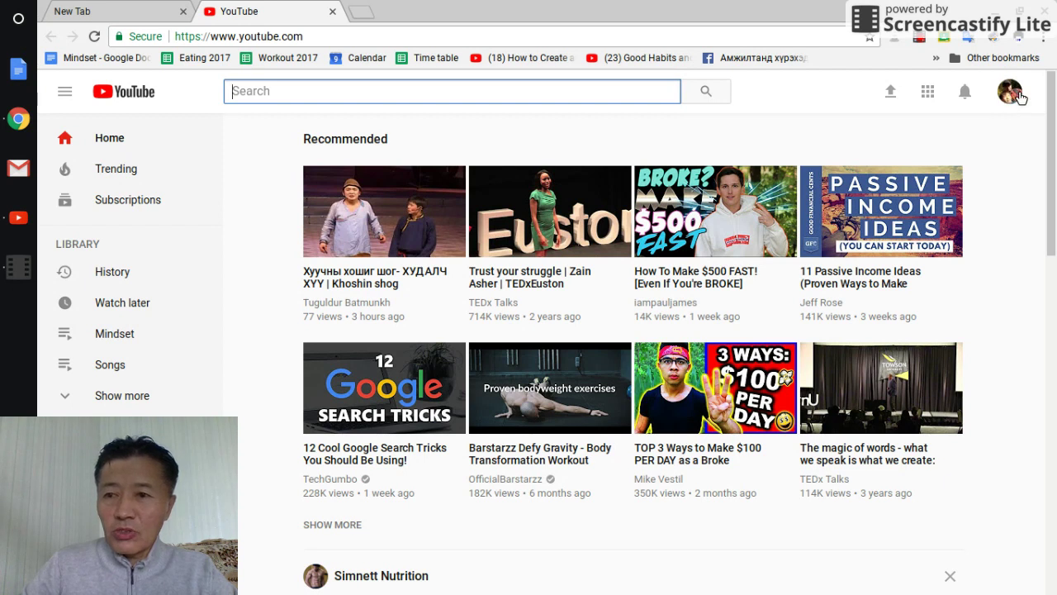
- Open the channel's Creator Studio dashboard from the YouTube account options
click(1011, 92)
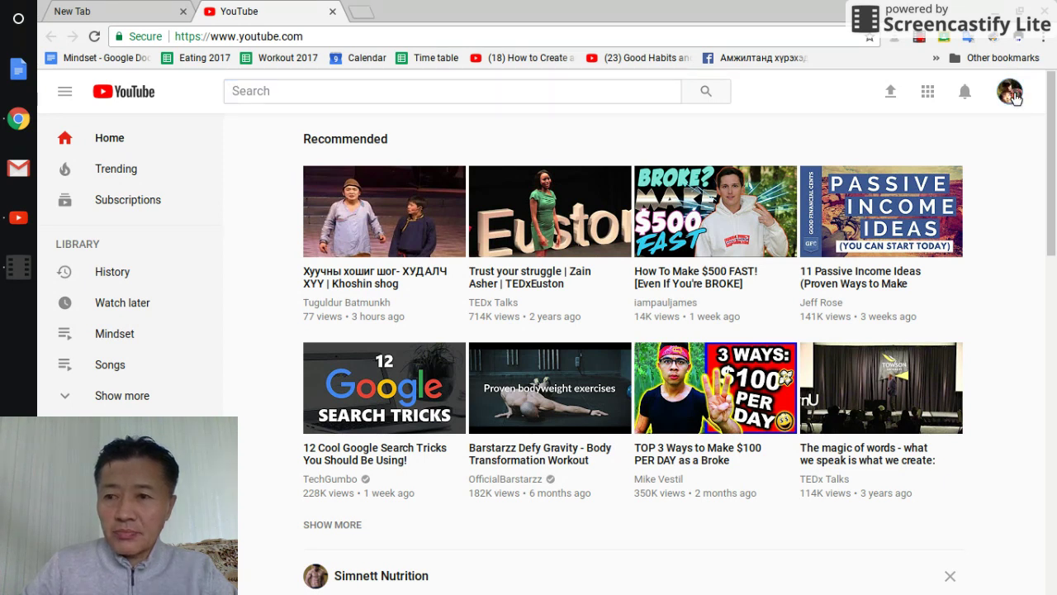
click(1012, 94)
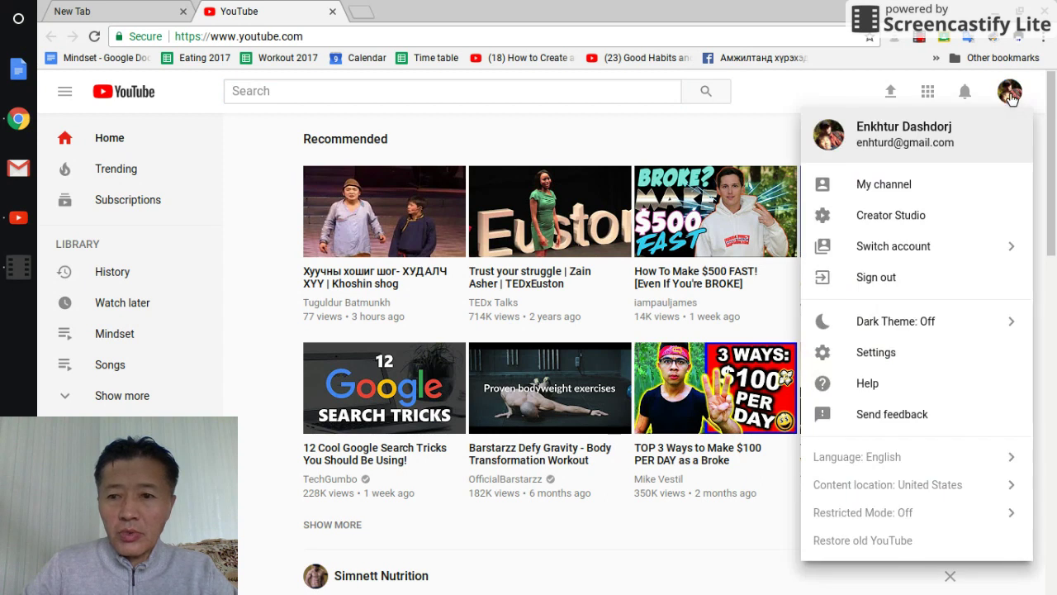
click(900, 217)
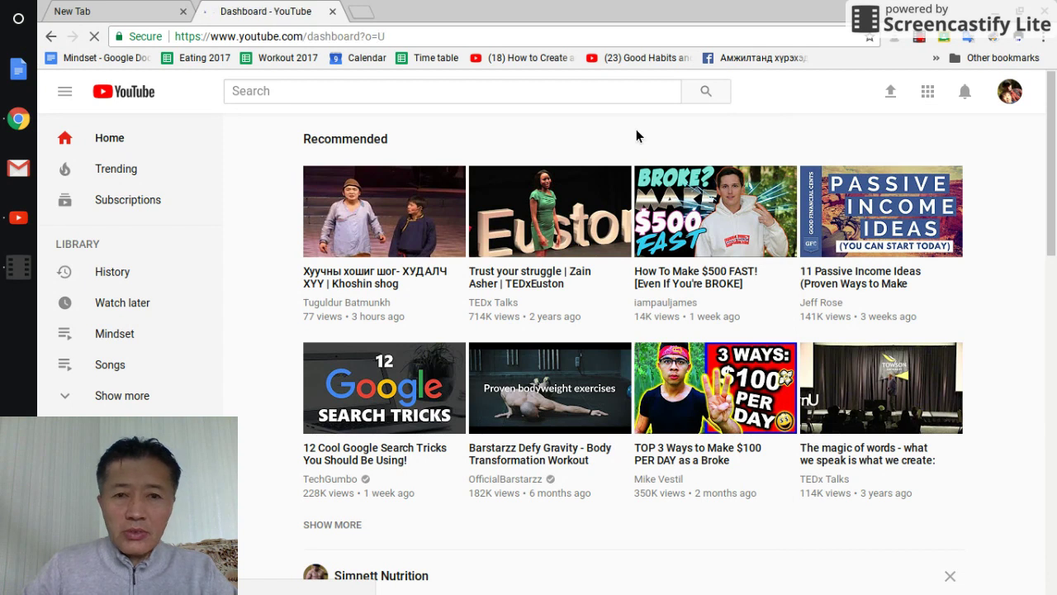
key(F5)
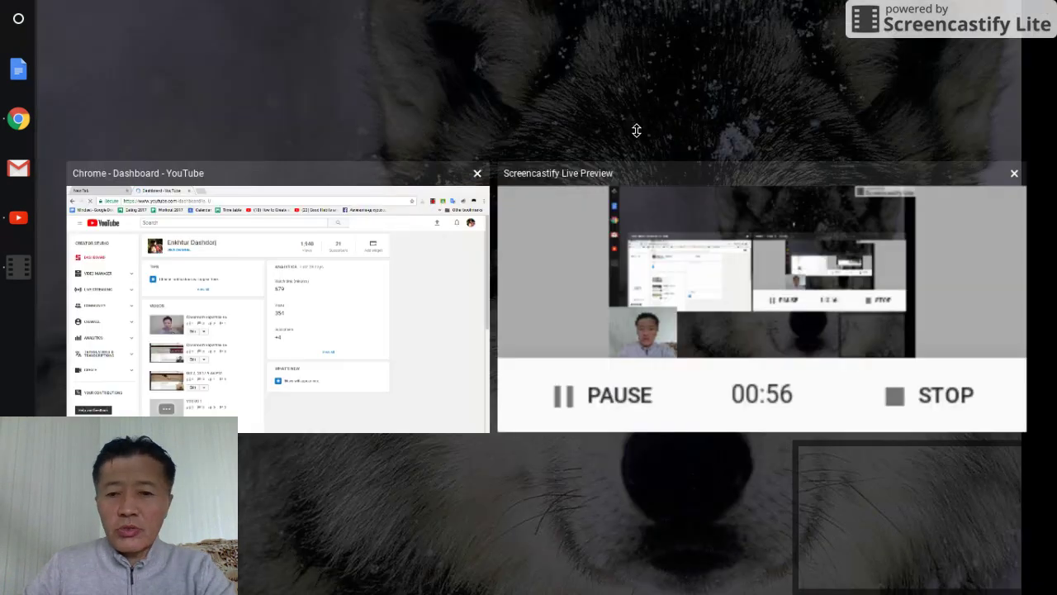
click(636, 134)
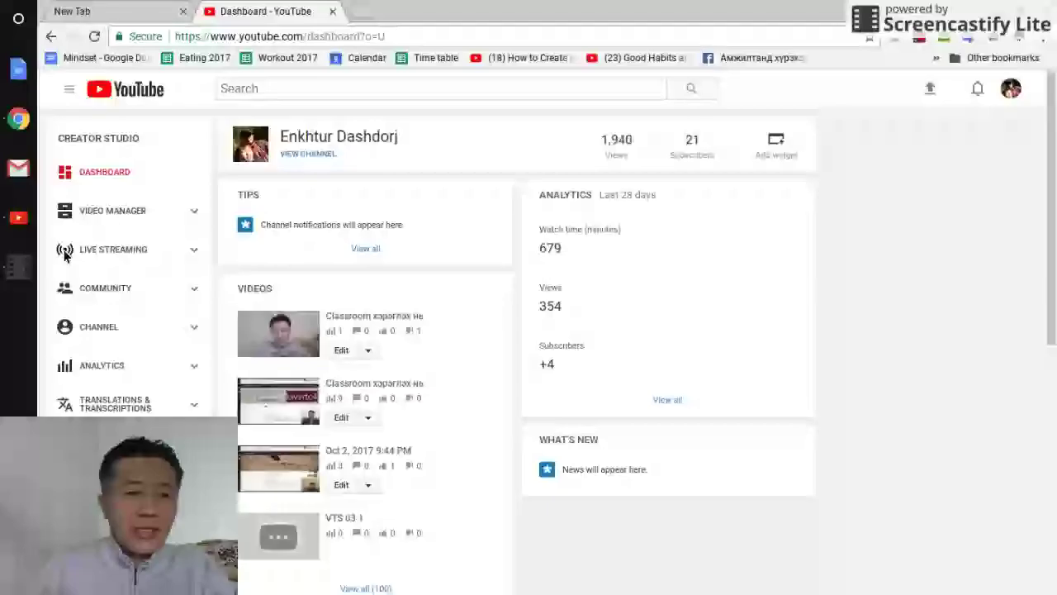
- Go to the live streaming events list and start creating a new live event
click(136, 250)
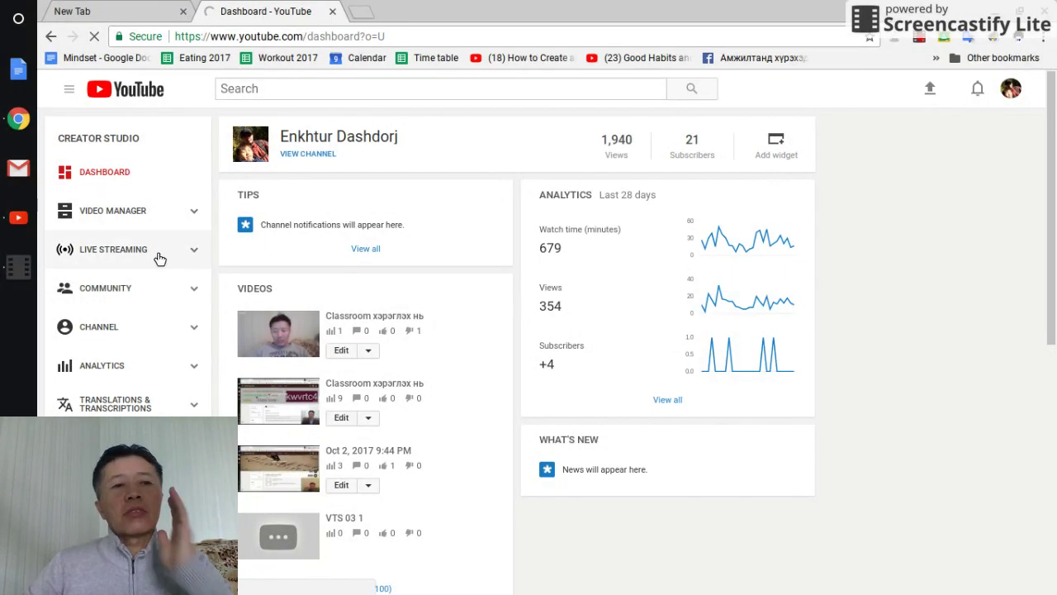
click(163, 256)
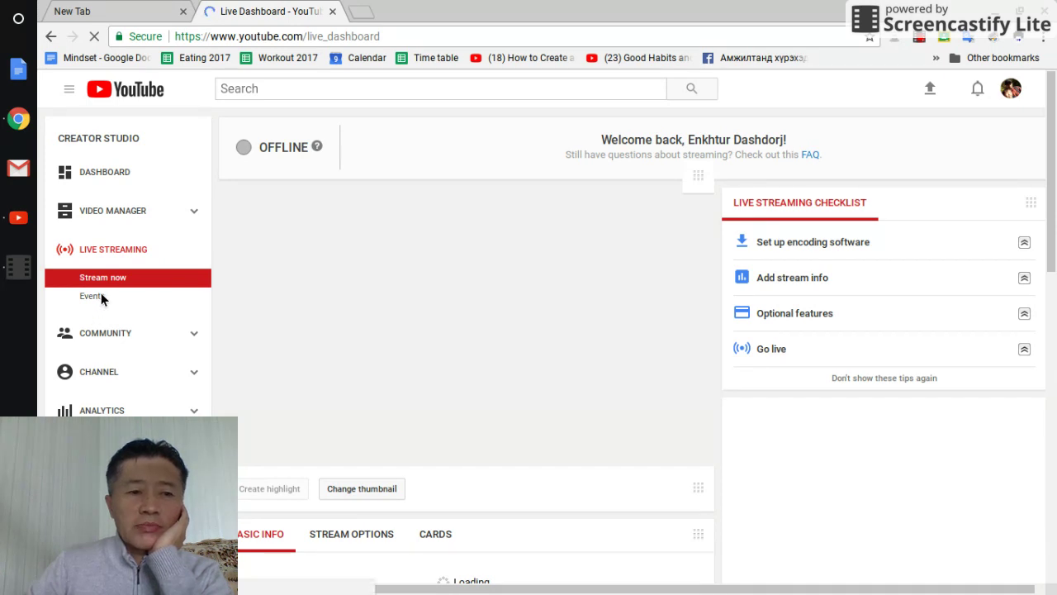
click(101, 296)
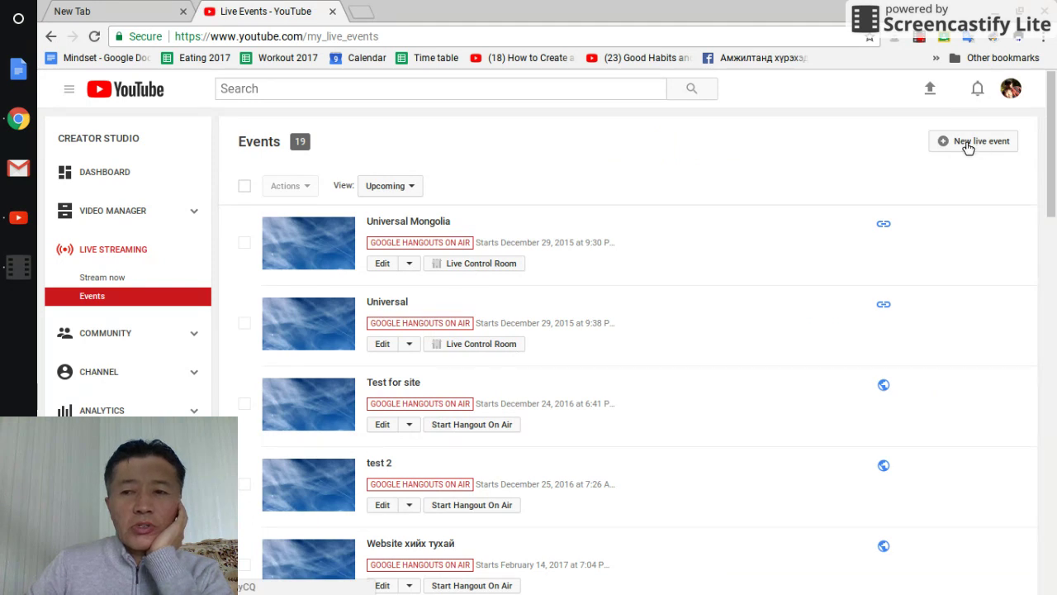
click(978, 142)
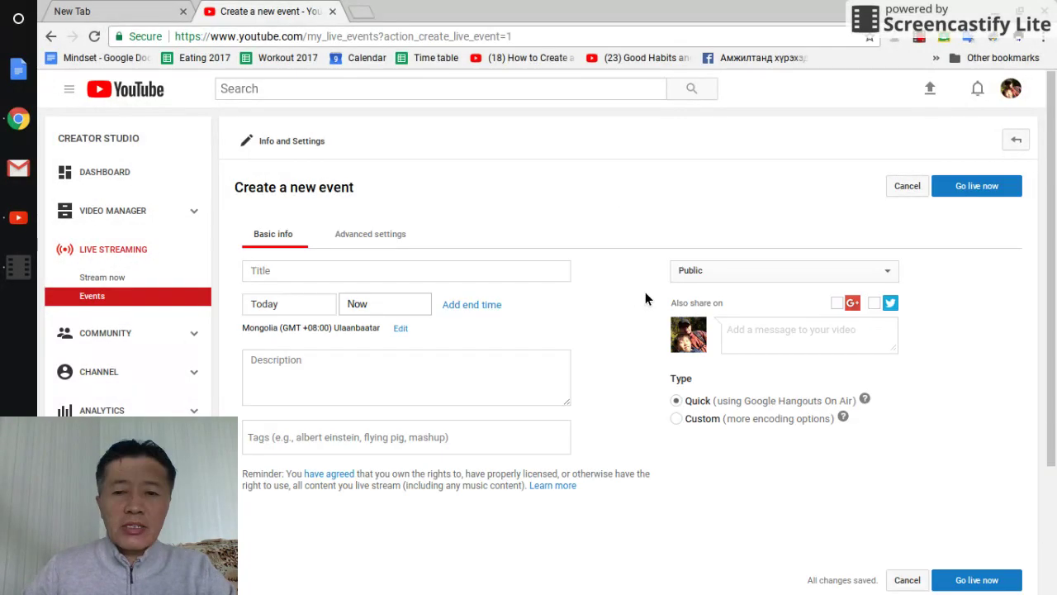
- Title the new event "Classroom video test" and enter "Test" as its description
click(275, 272)
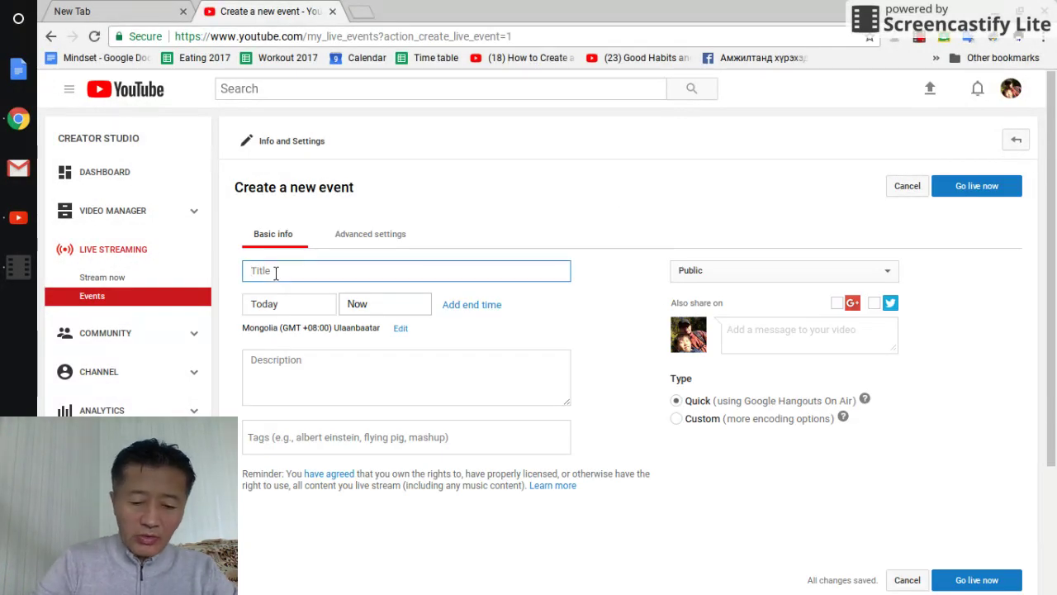
text(Class)
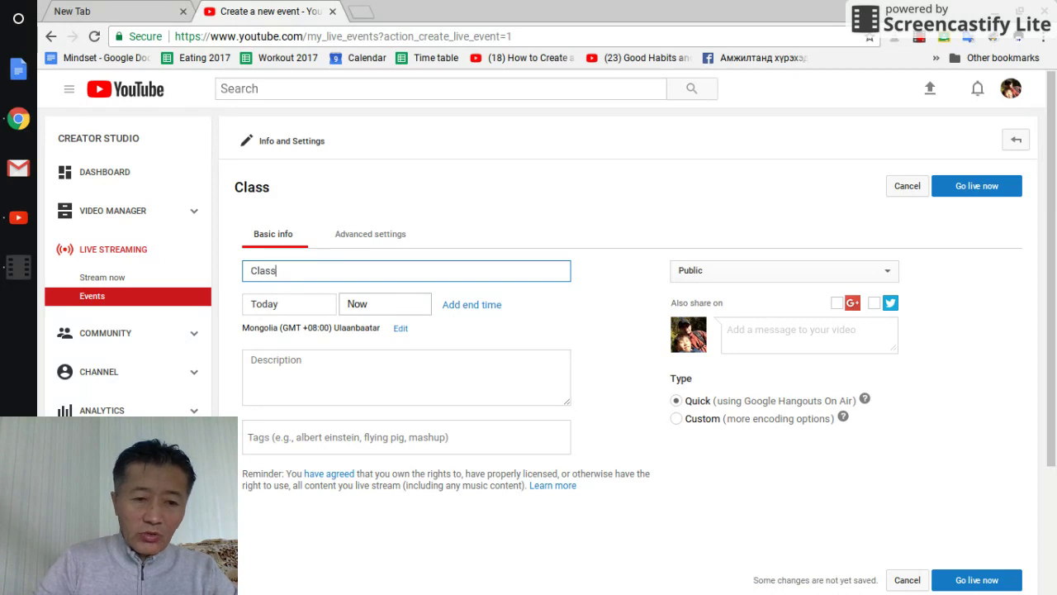
text(room )
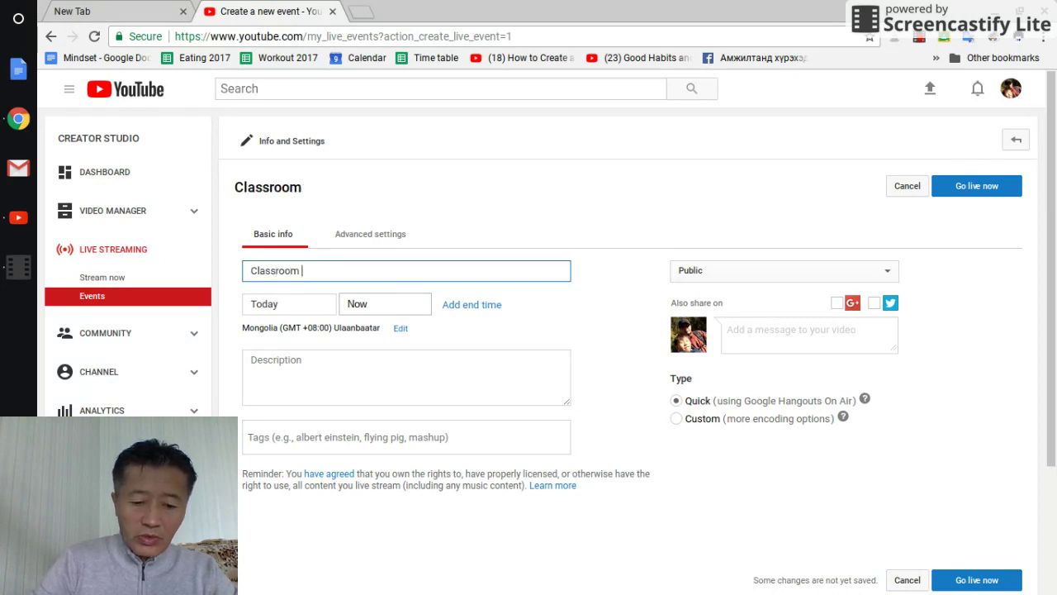
text(video test)
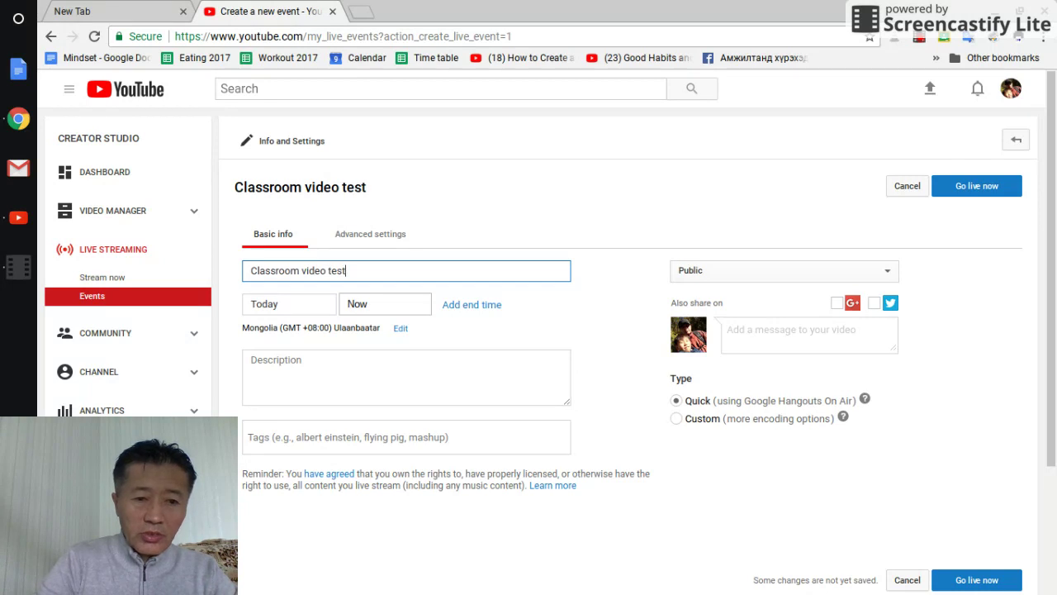
click(272, 366)
text(Test)
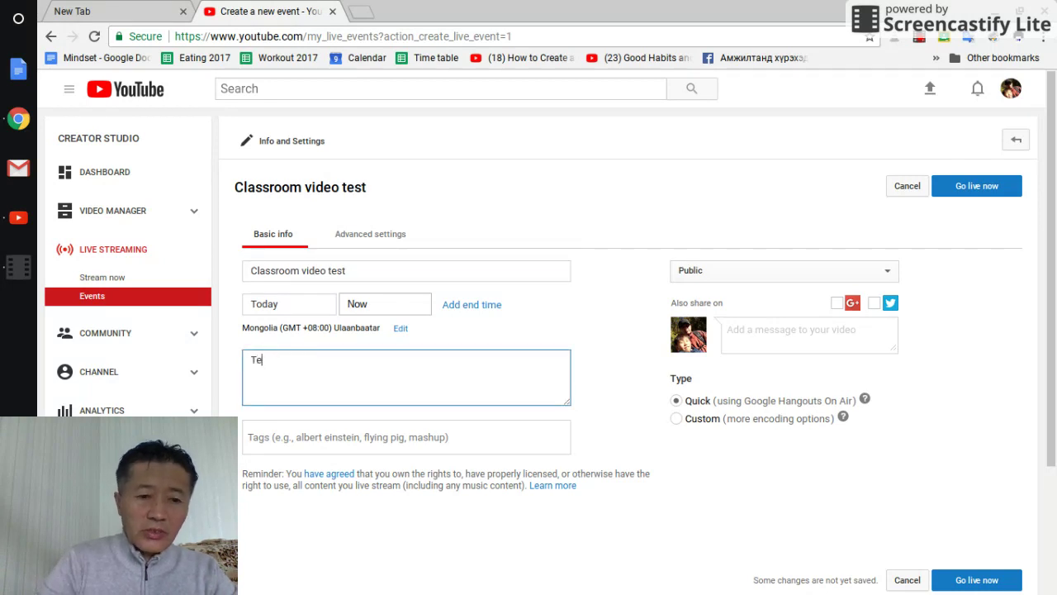
- Choose Public as the event's privacy and go live now, confirming entry into the Google Hangout On Air
click(888, 276)
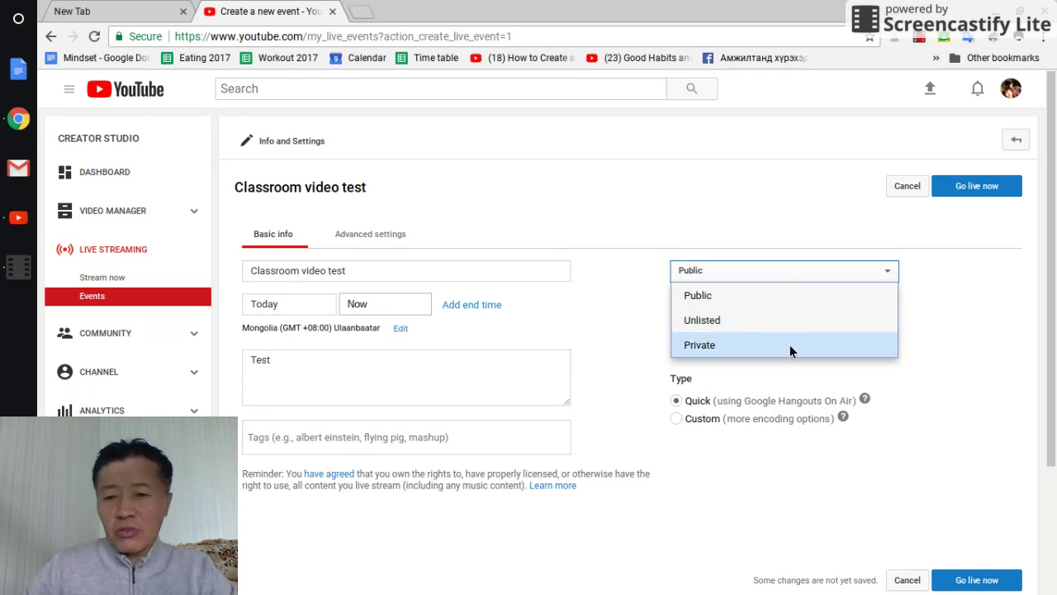
click(749, 295)
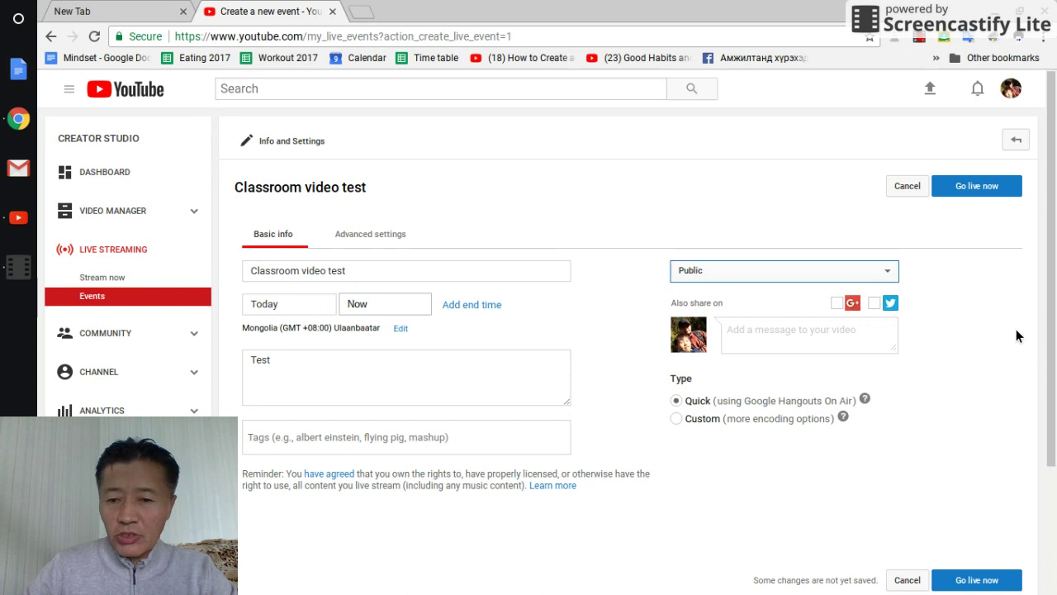
click(752, 335)
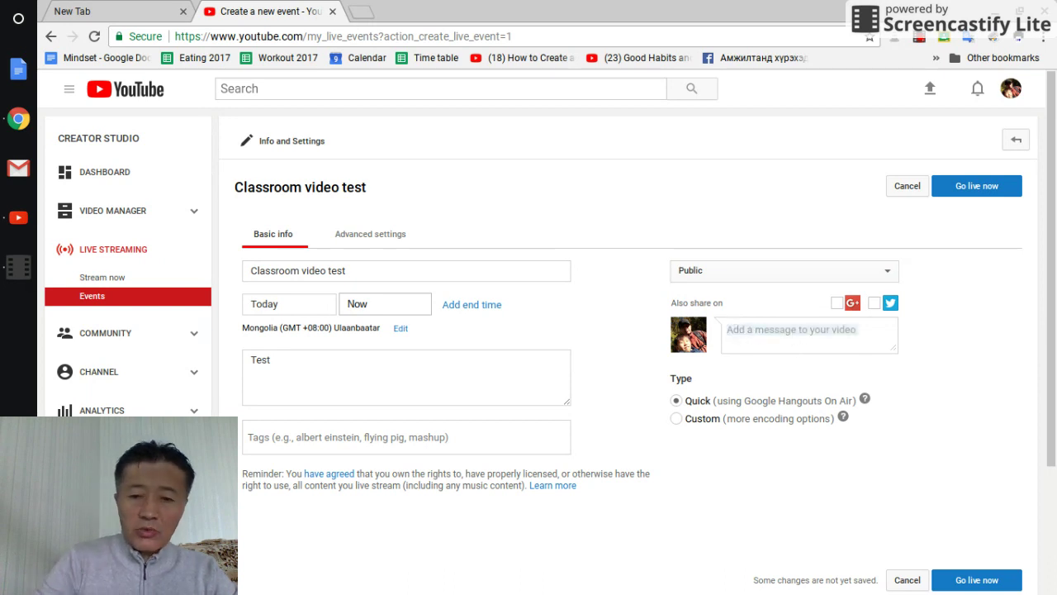
click(736, 328)
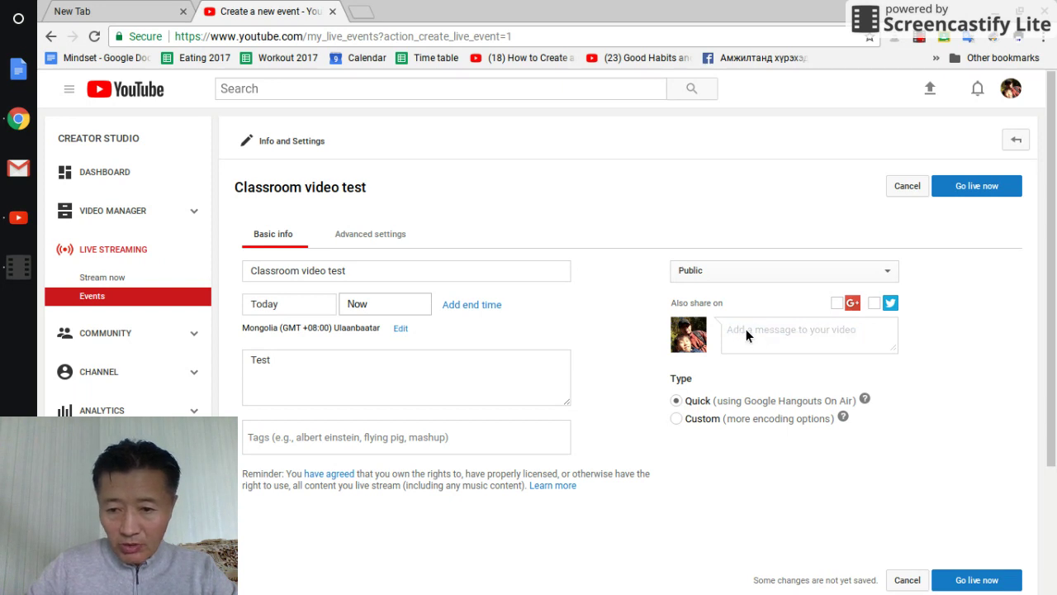
click(747, 329)
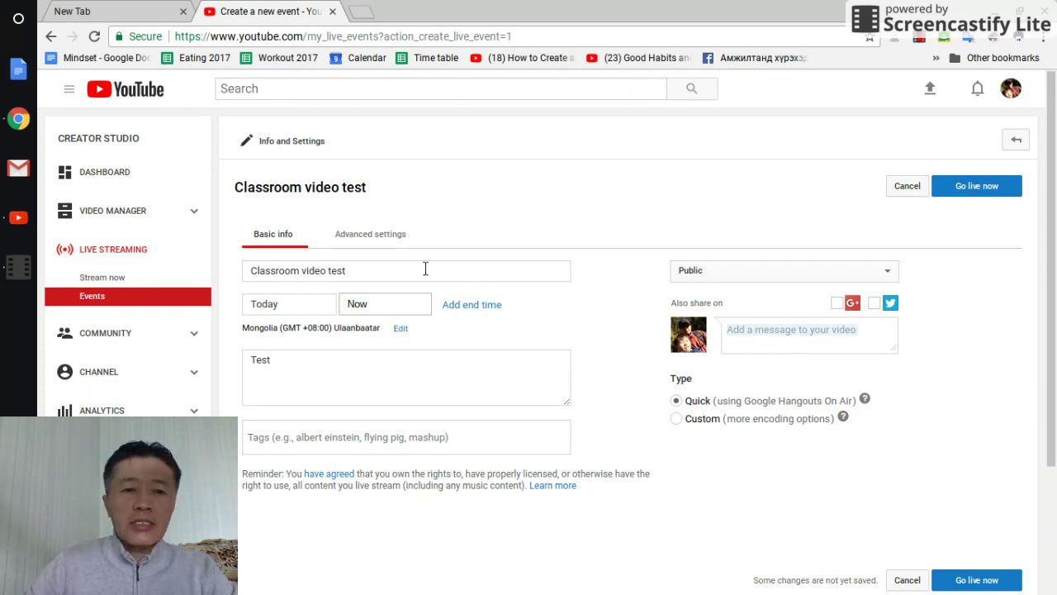
click(991, 188)
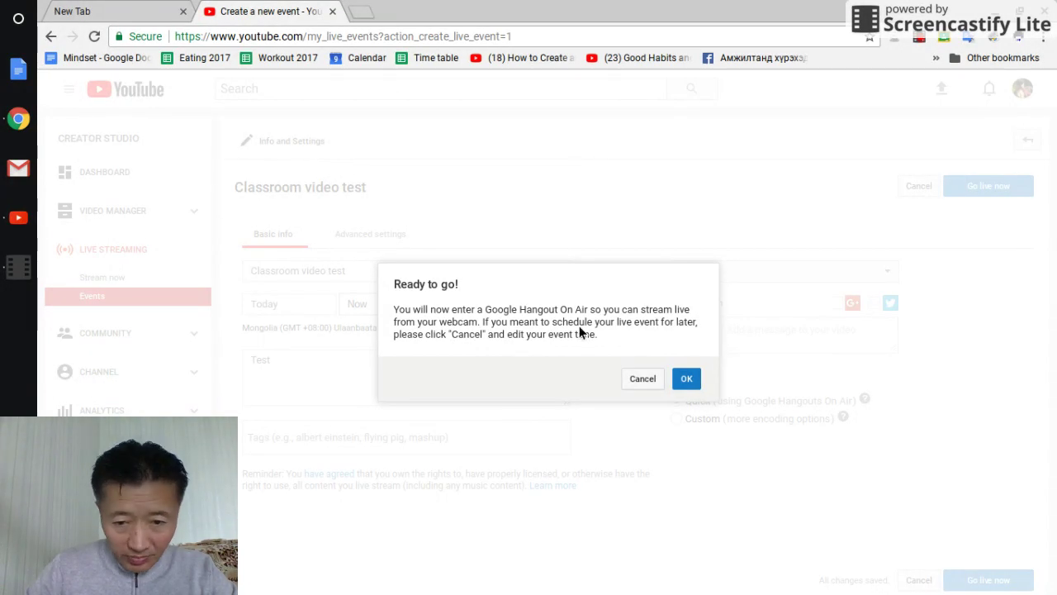
click(687, 378)
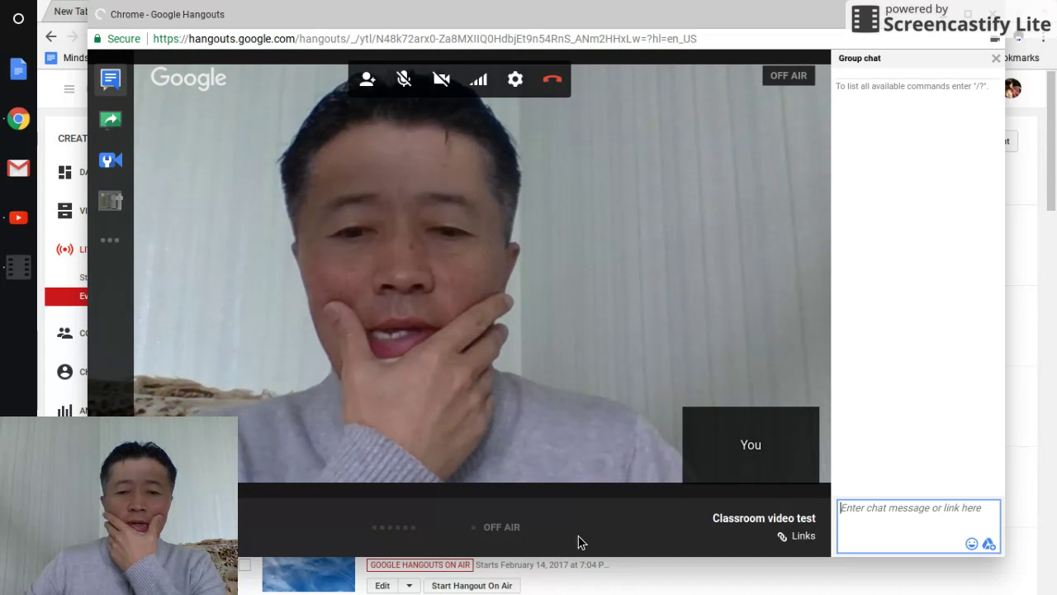
- Share the entire screen in the Hangout, minimize its window and open a new browser tab
click(113, 122)
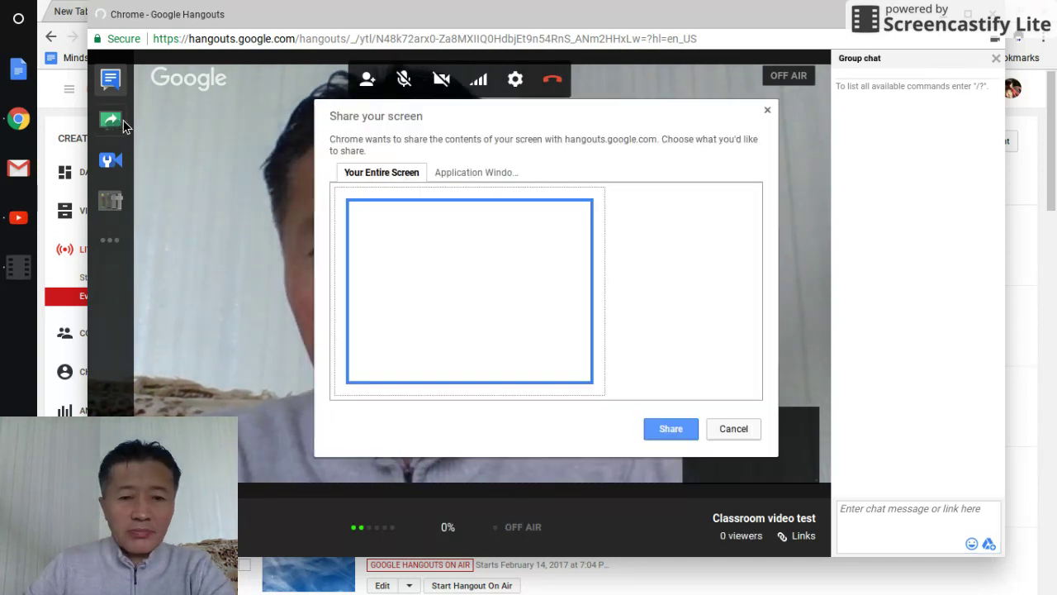
click(670, 429)
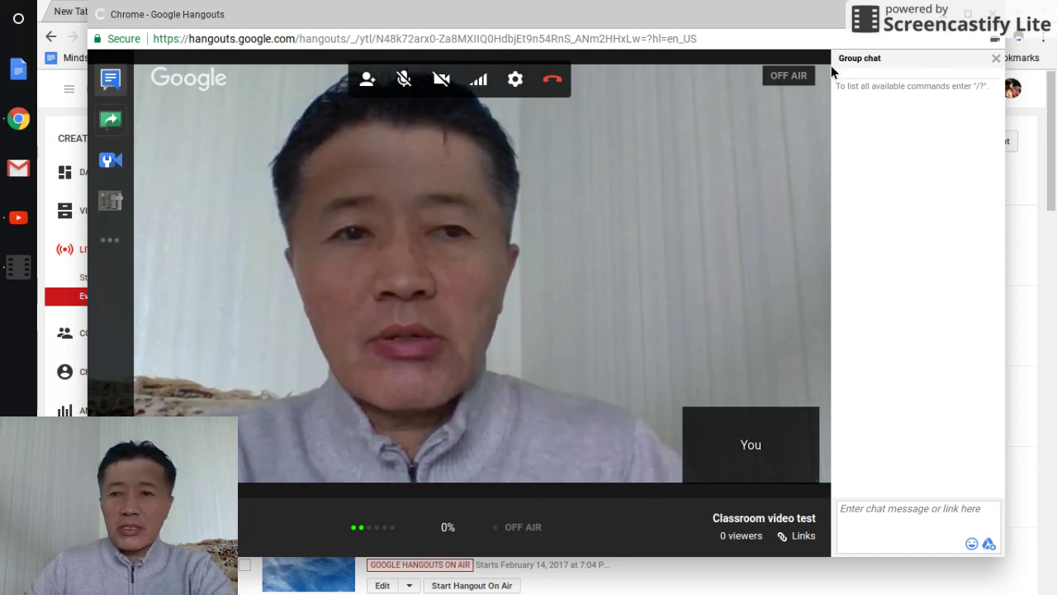
click(942, 15)
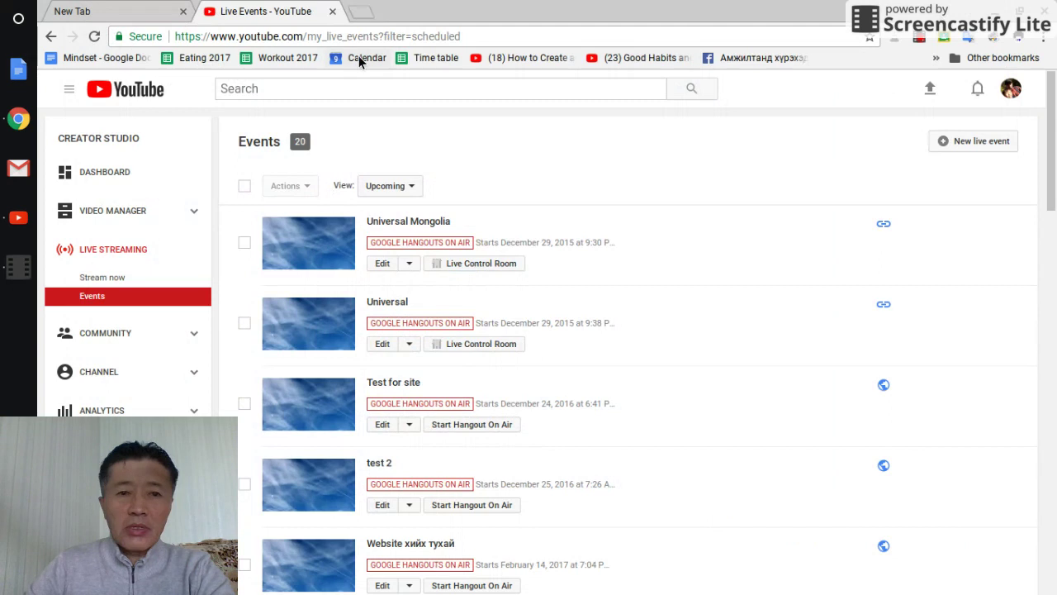
click(360, 11)
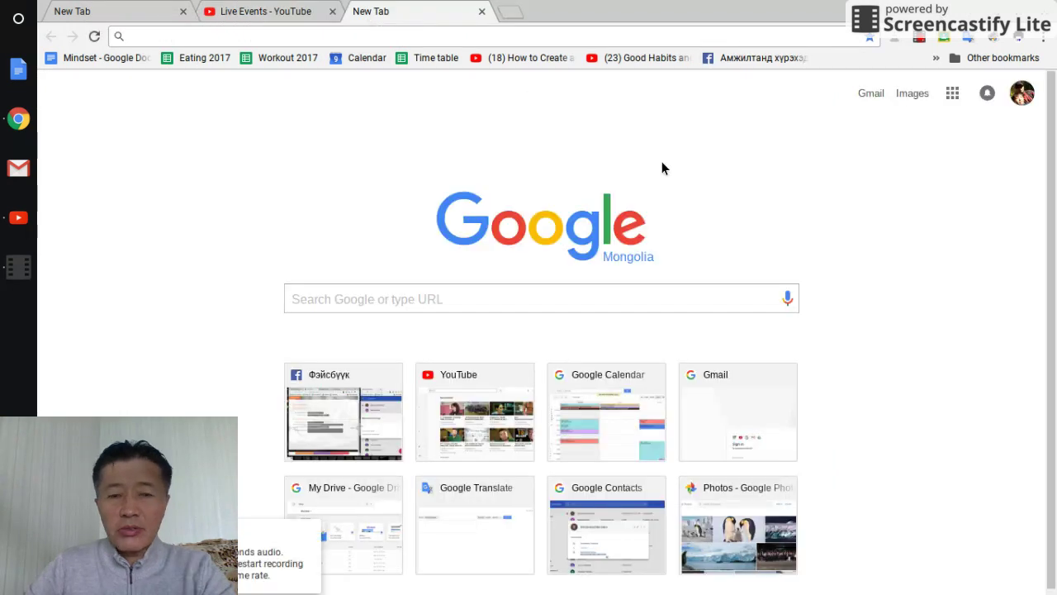
- Return to the Google Hangouts window and start broadcasting the event on YouTube
key(F5)
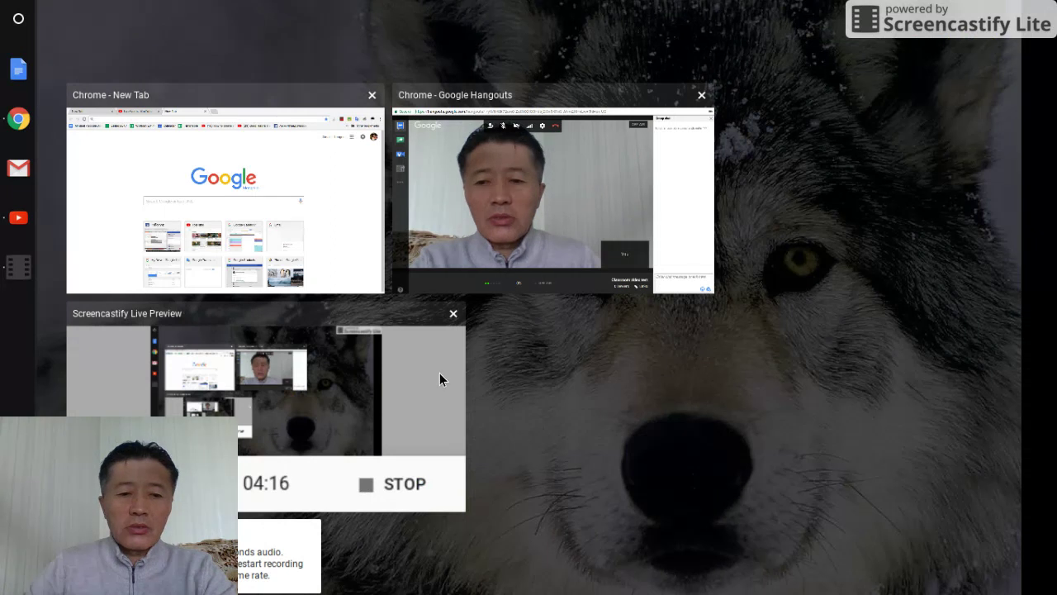
click(545, 145)
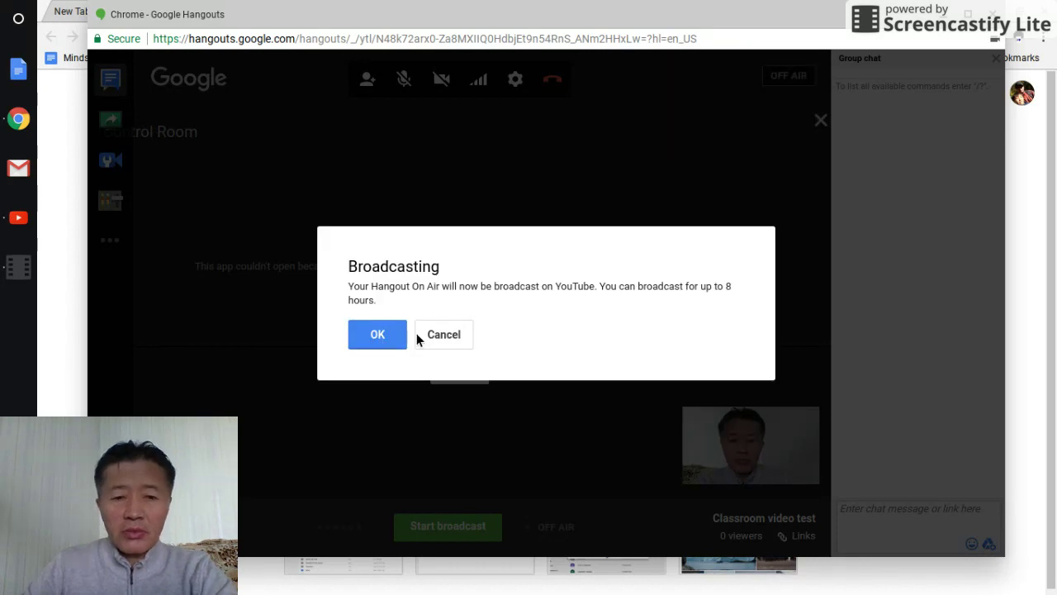
click(385, 336)
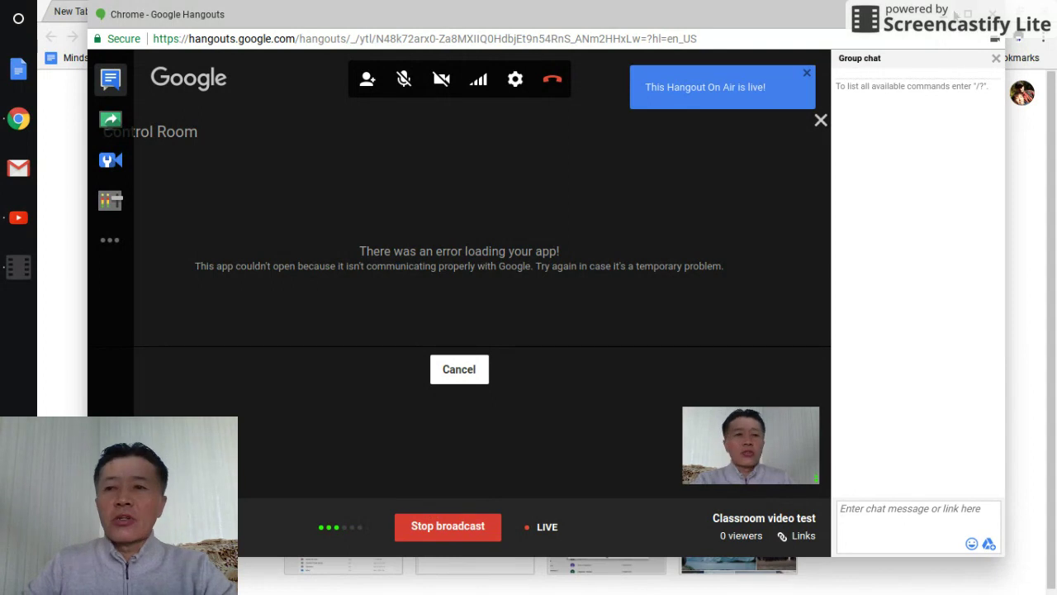
- Minimize the Hangout, show the Google apps list in the first browser tab, and open the bookmarked Facebook video there
click(944, 16)
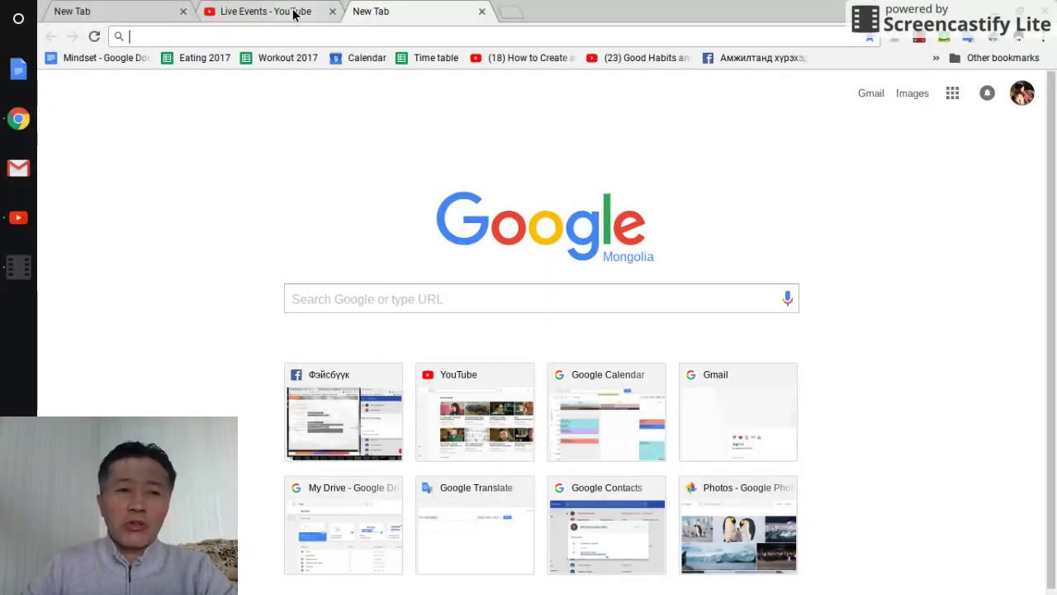
click(96, 11)
click(267, 17)
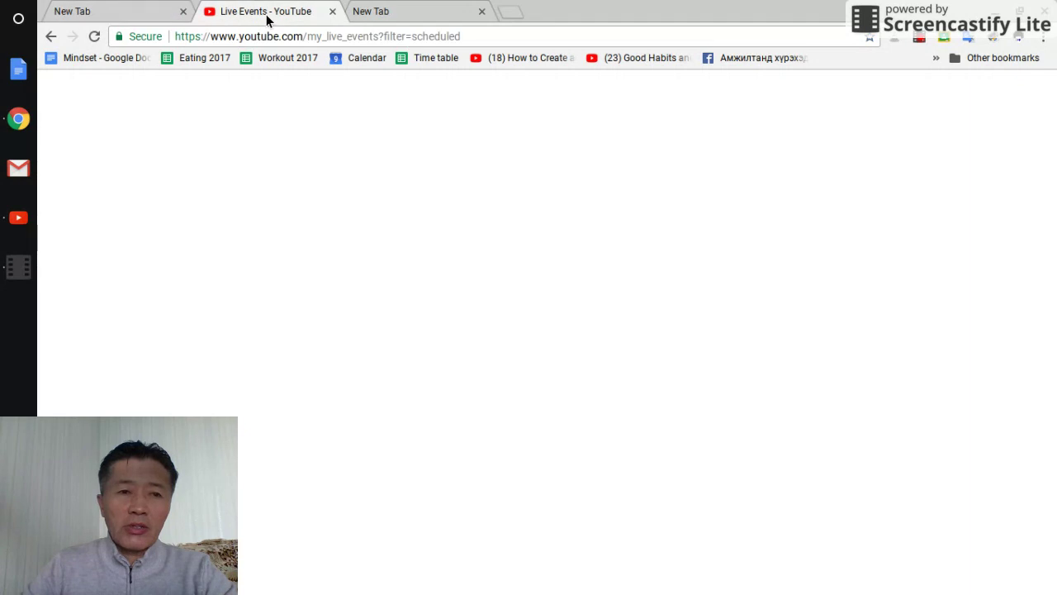
click(121, 23)
click(952, 94)
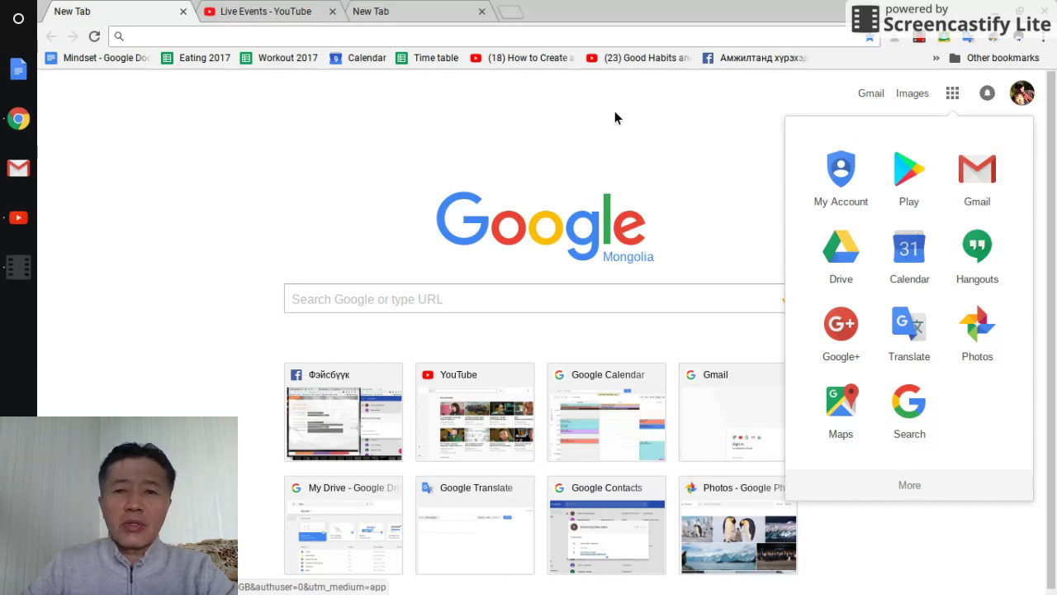
click(756, 58)
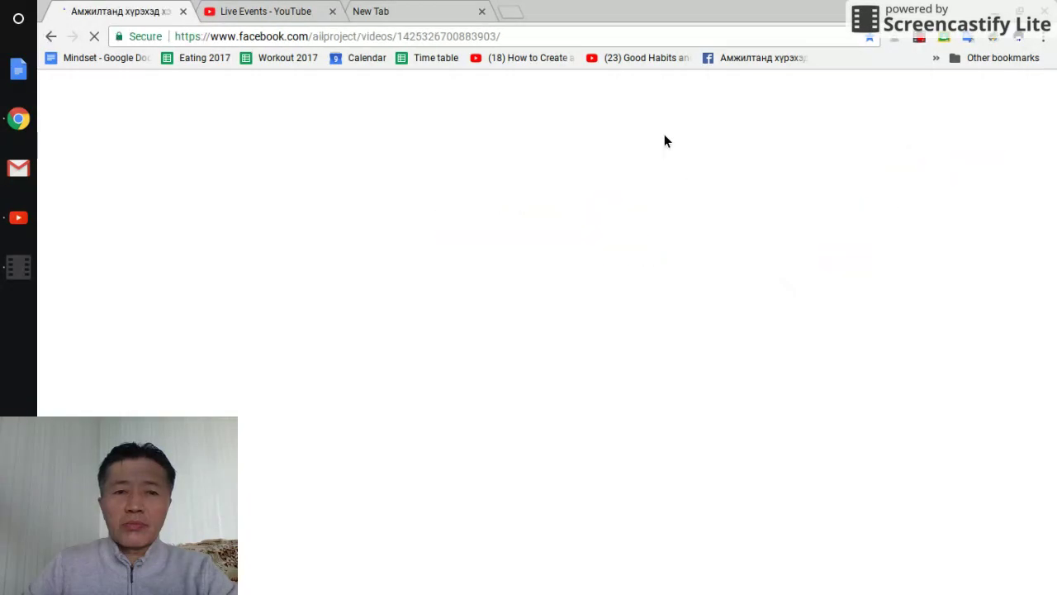
- Switch to the YouTube tab, open Creator Studio for the signed-in account and show its live streaming events
click(266, 15)
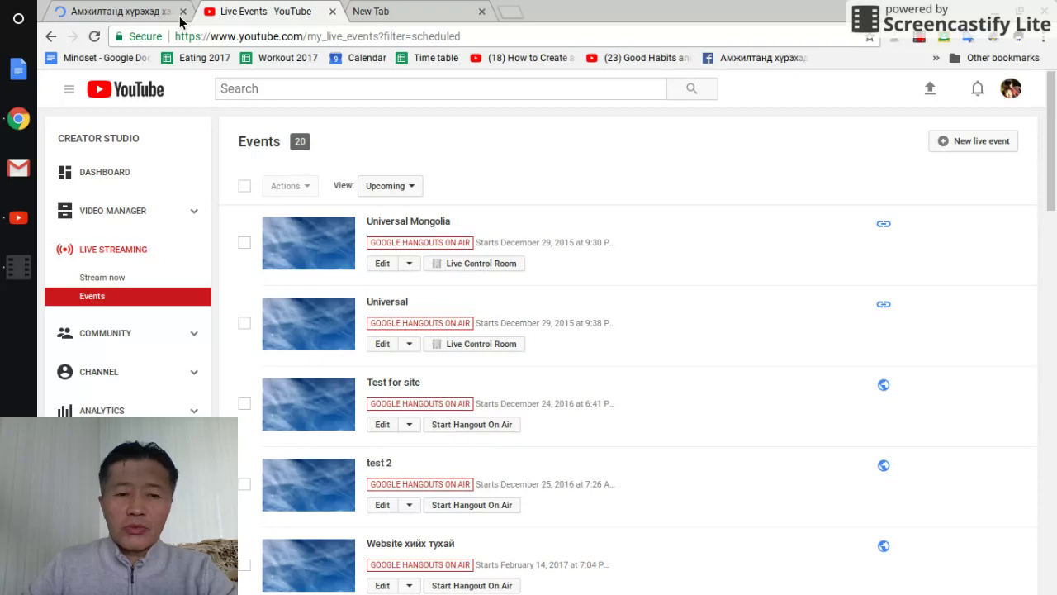
click(1013, 91)
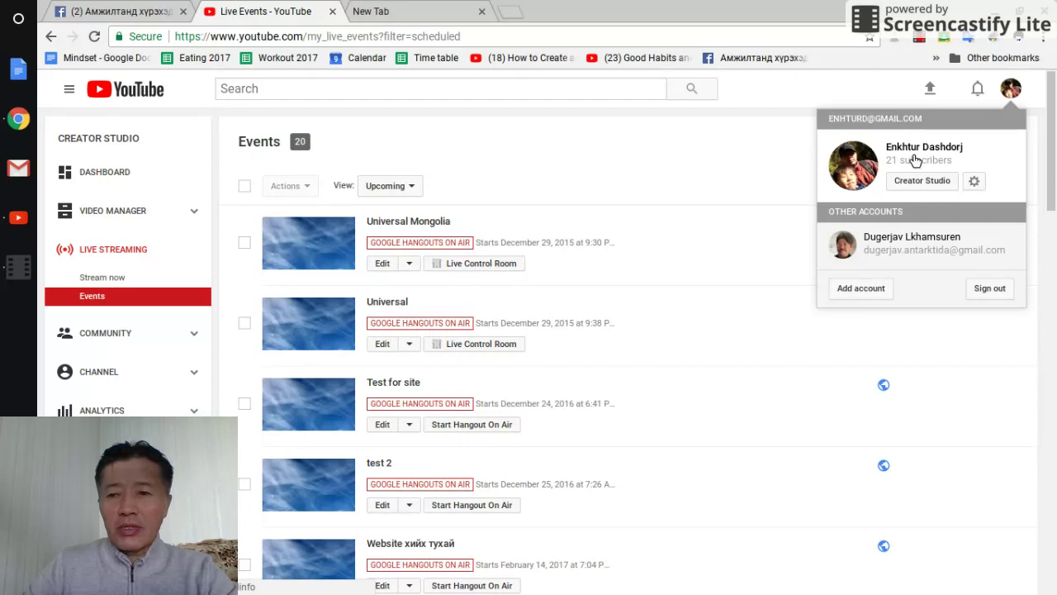
click(997, 100)
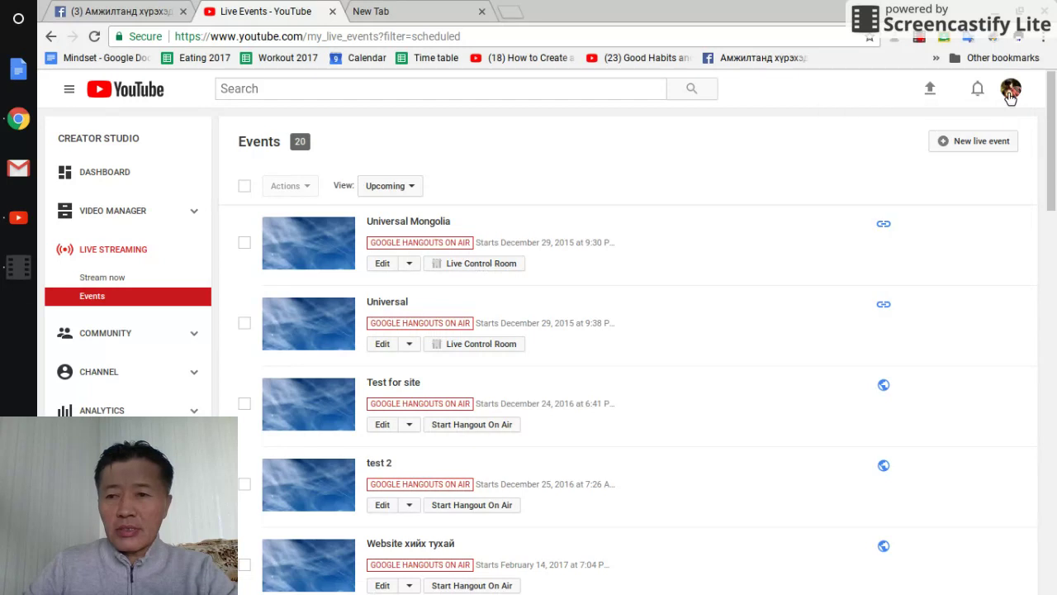
click(1009, 96)
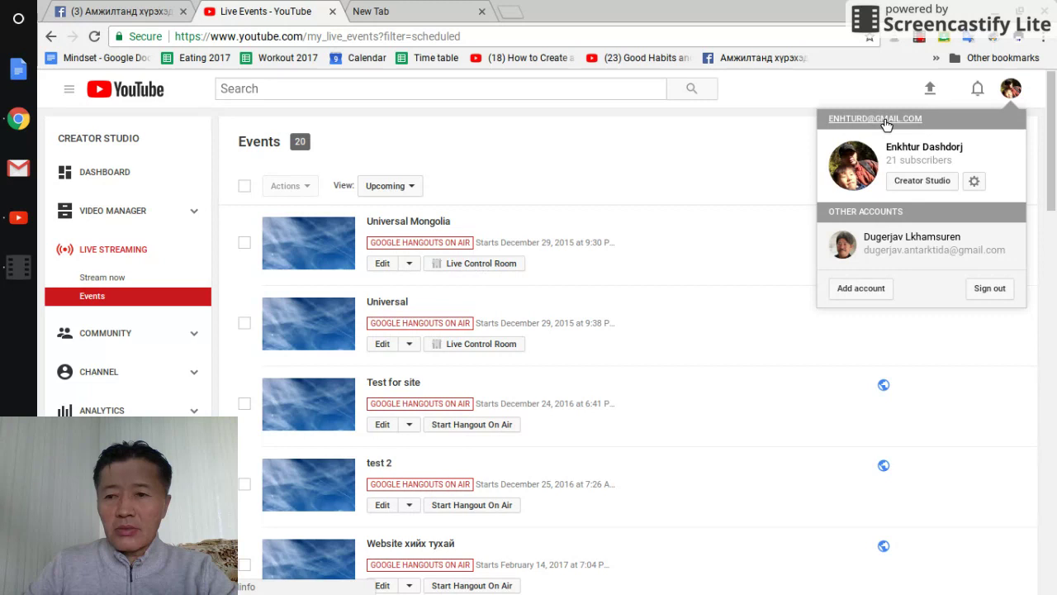
click(926, 185)
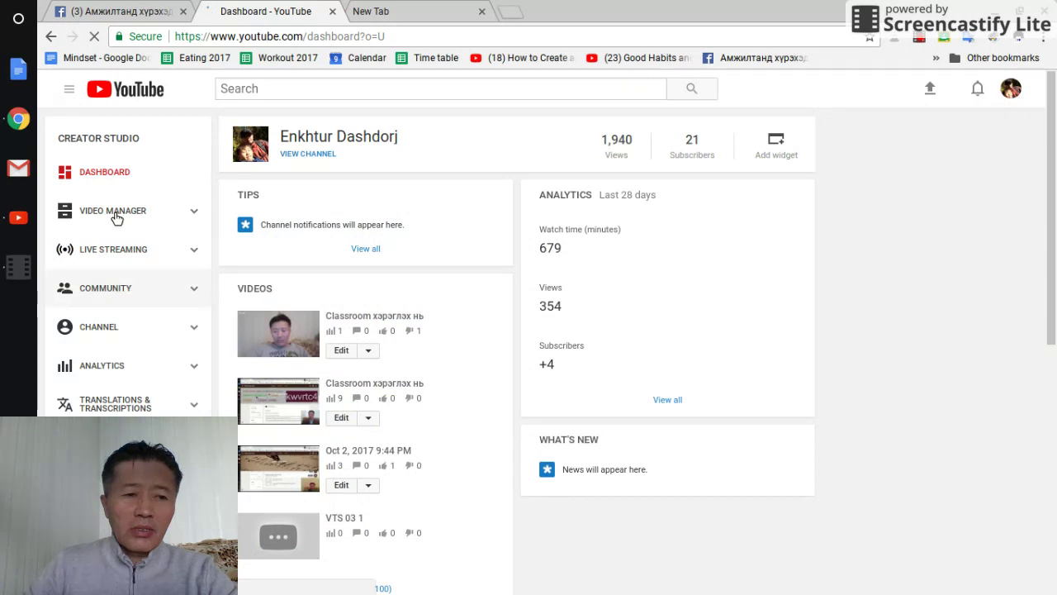
click(196, 253)
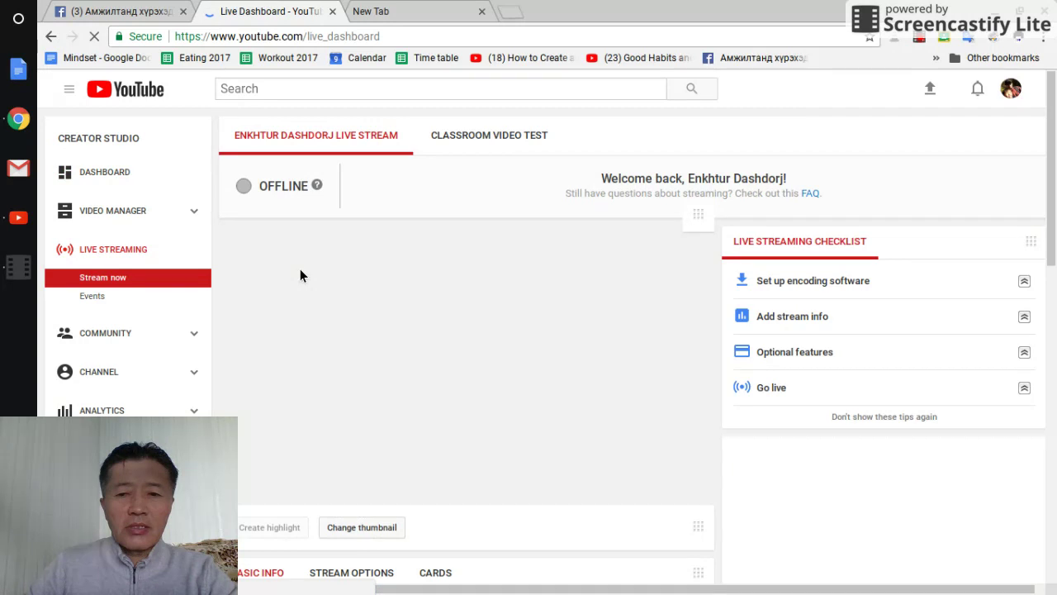
click(112, 295)
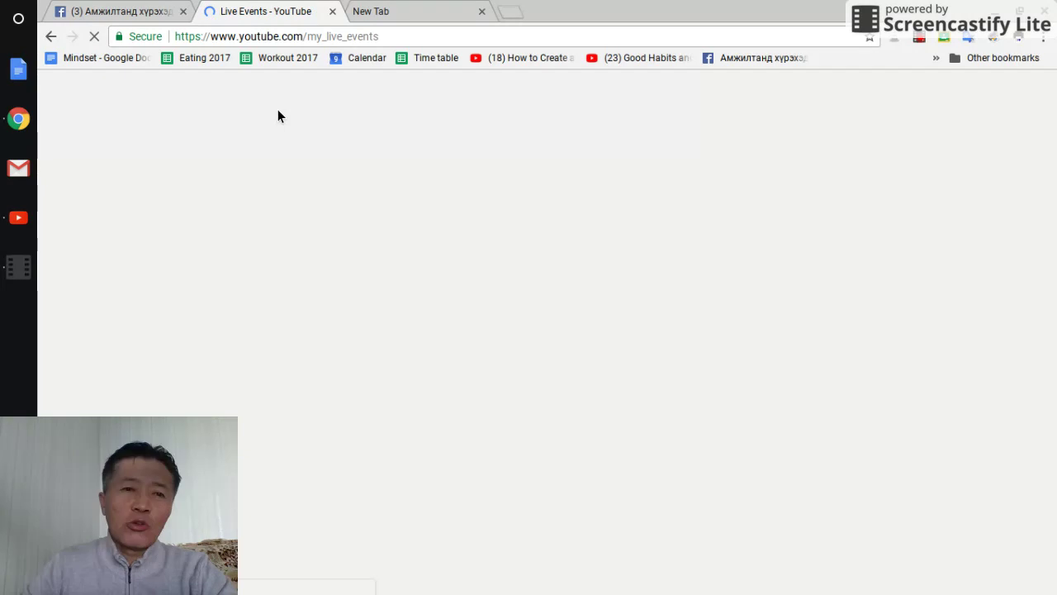
- Close the Facebook video tab, the Google Hangouts window and the Screencastify Live Preview window
click(187, 16)
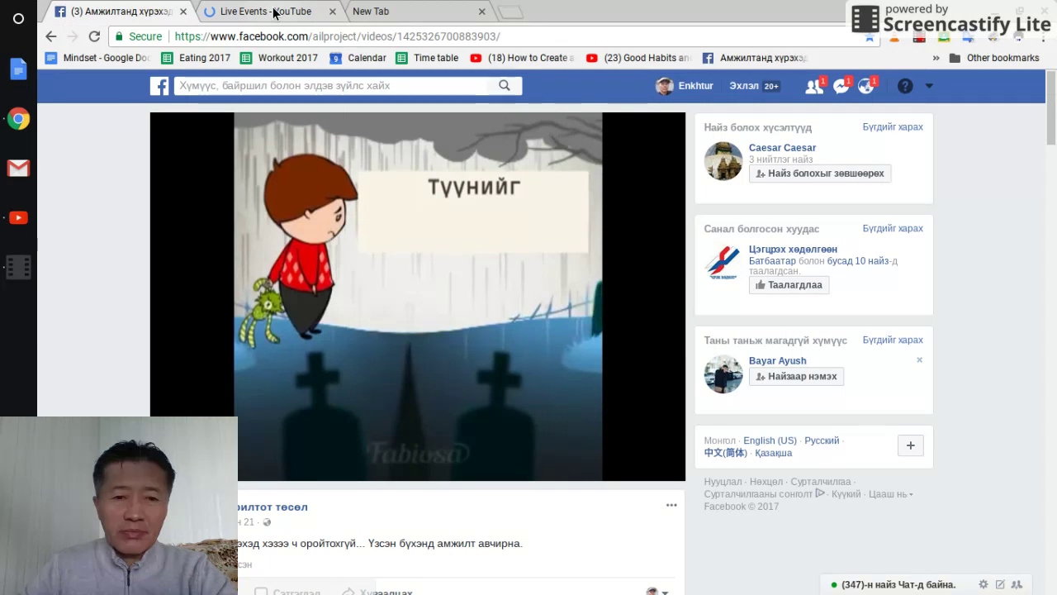
key(ctrl+w)
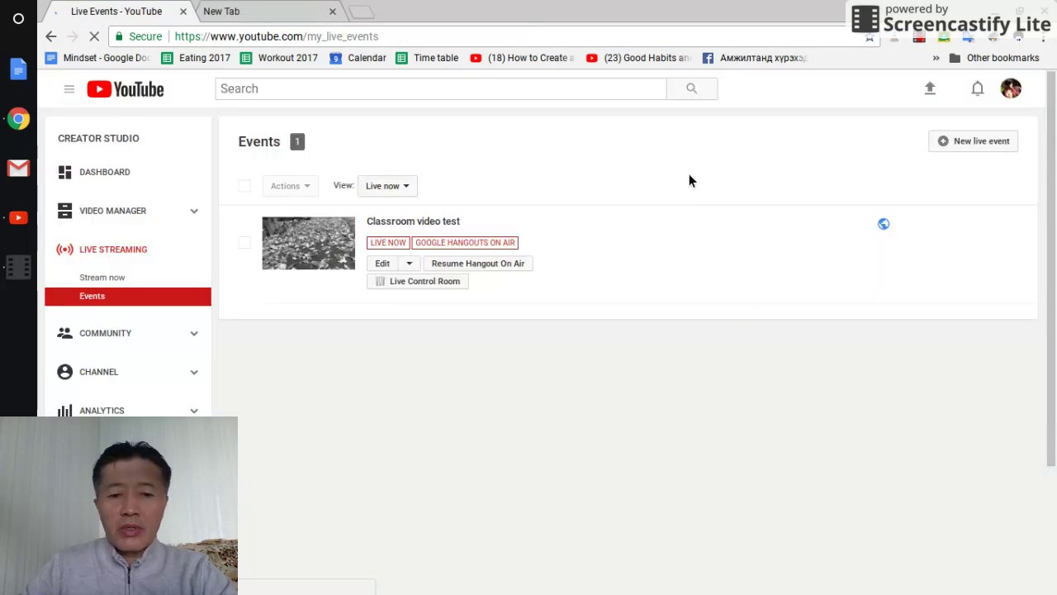
key(F5)
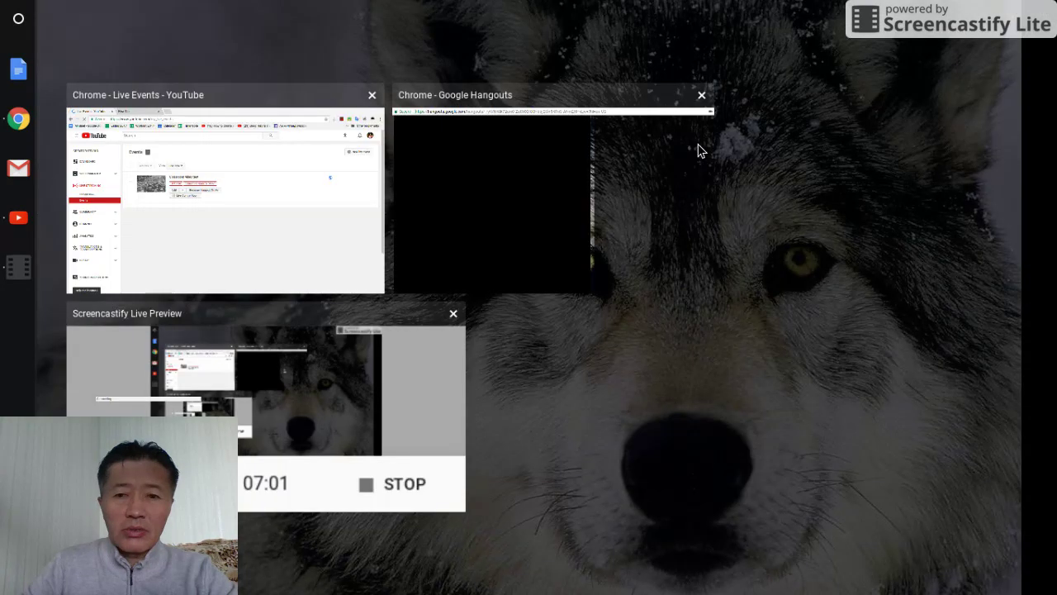
click(553, 93)
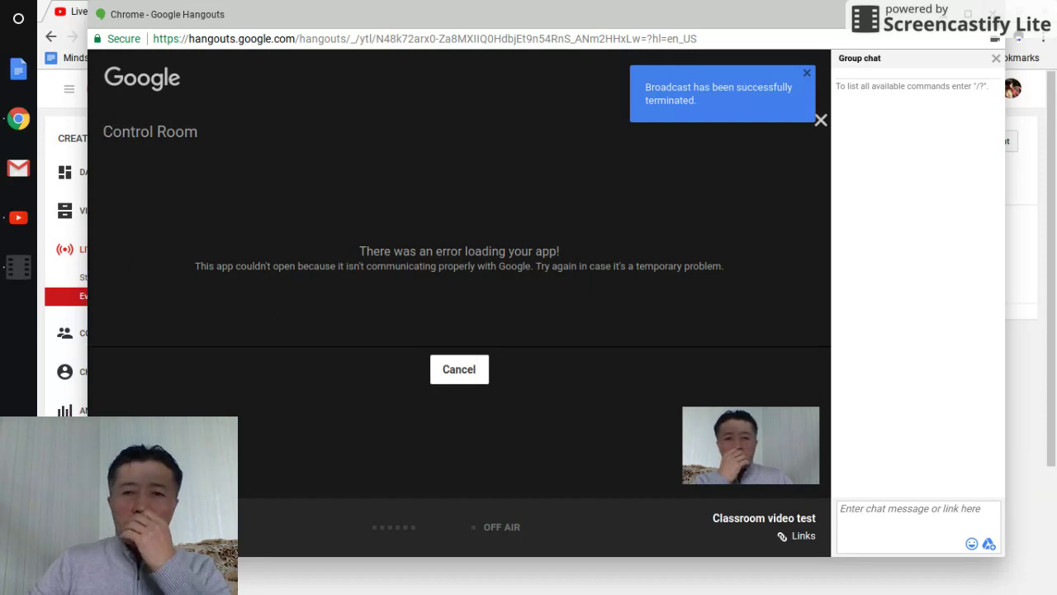
click(993, 14)
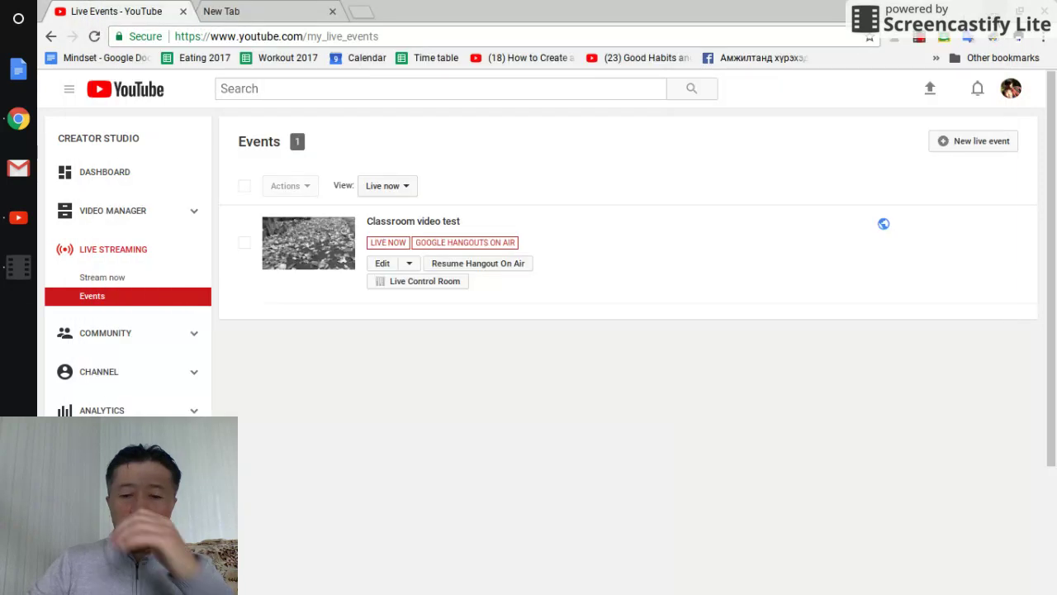
key(F5)
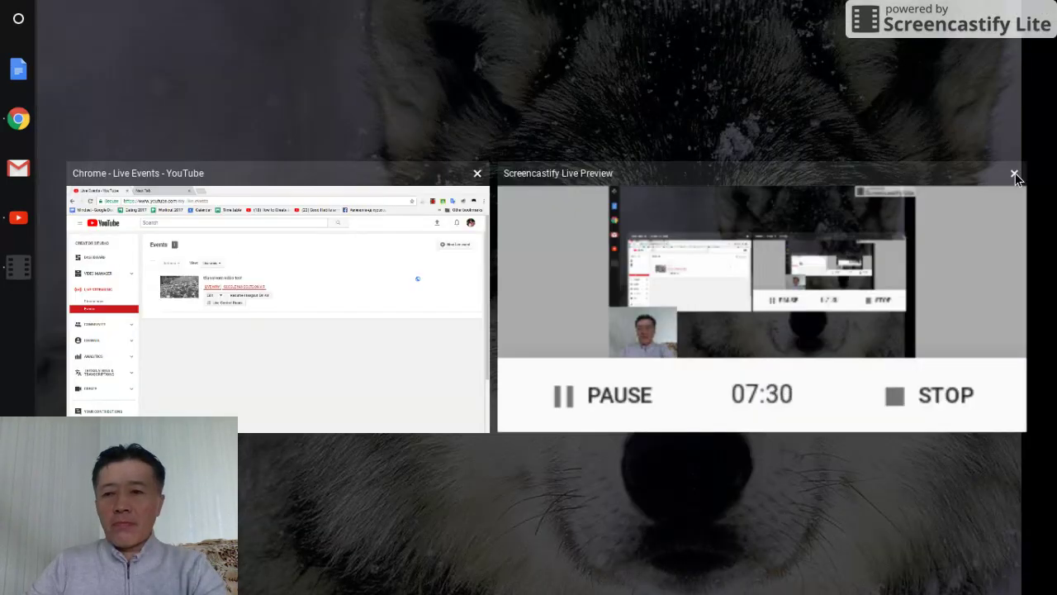
click(1015, 170)
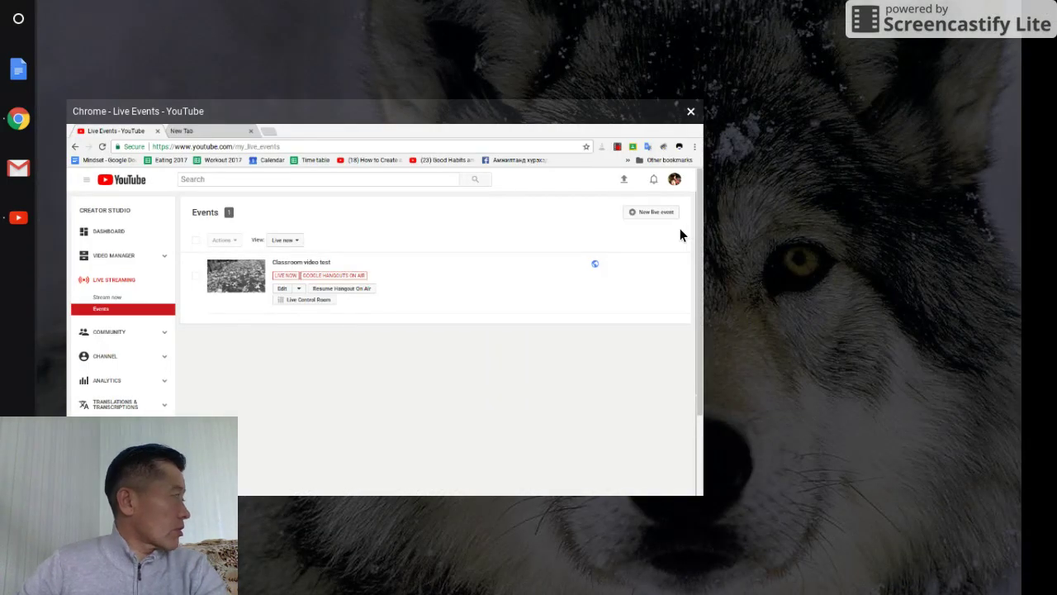
- Return to the YouTube window and open the info and settings of the "Classroom video test" recording from Video Manager
click(404, 111)
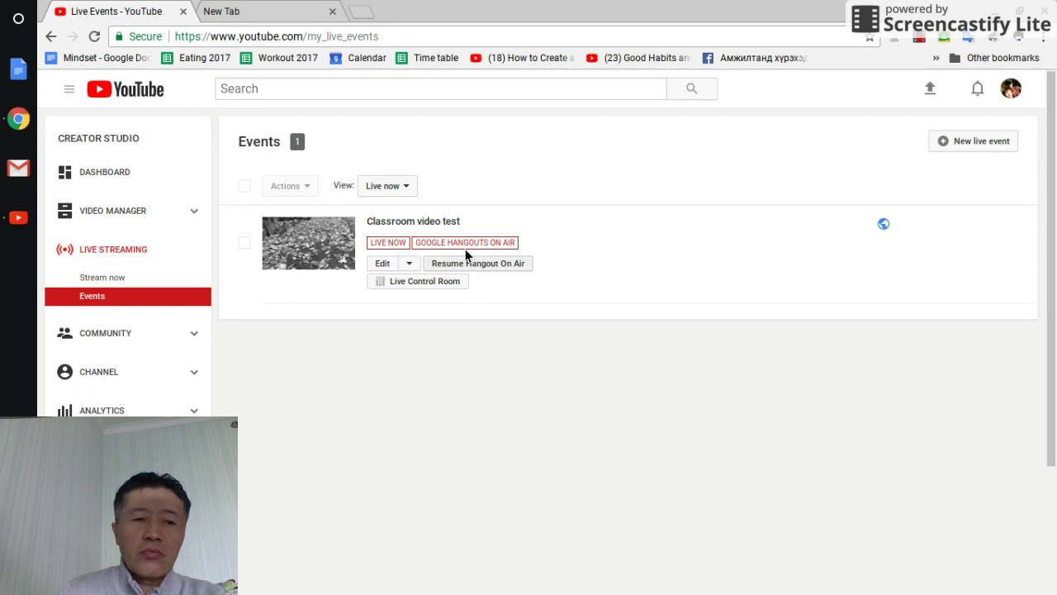
click(107, 208)
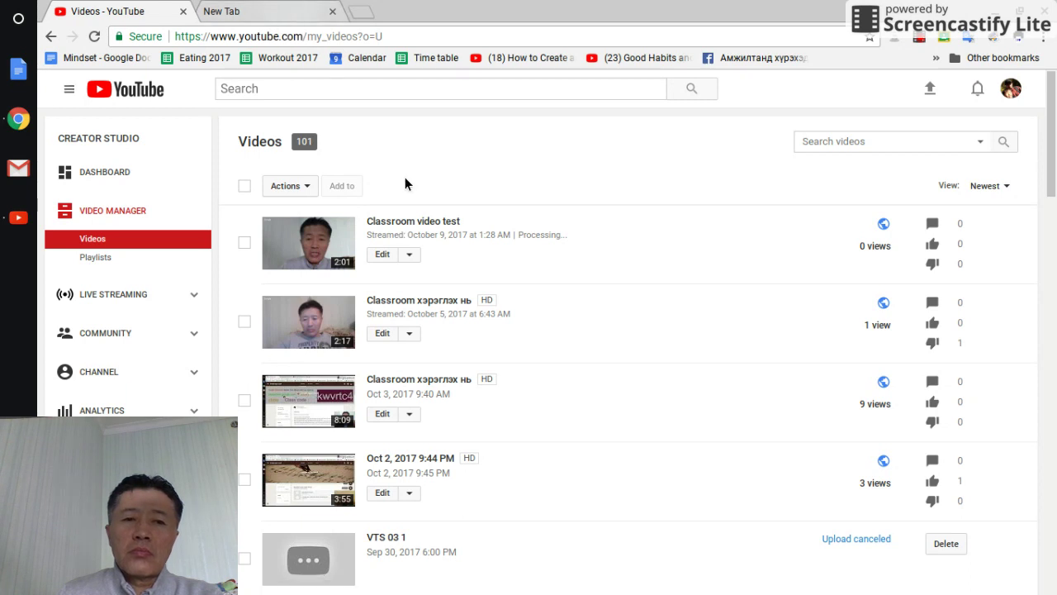
click(417, 221)
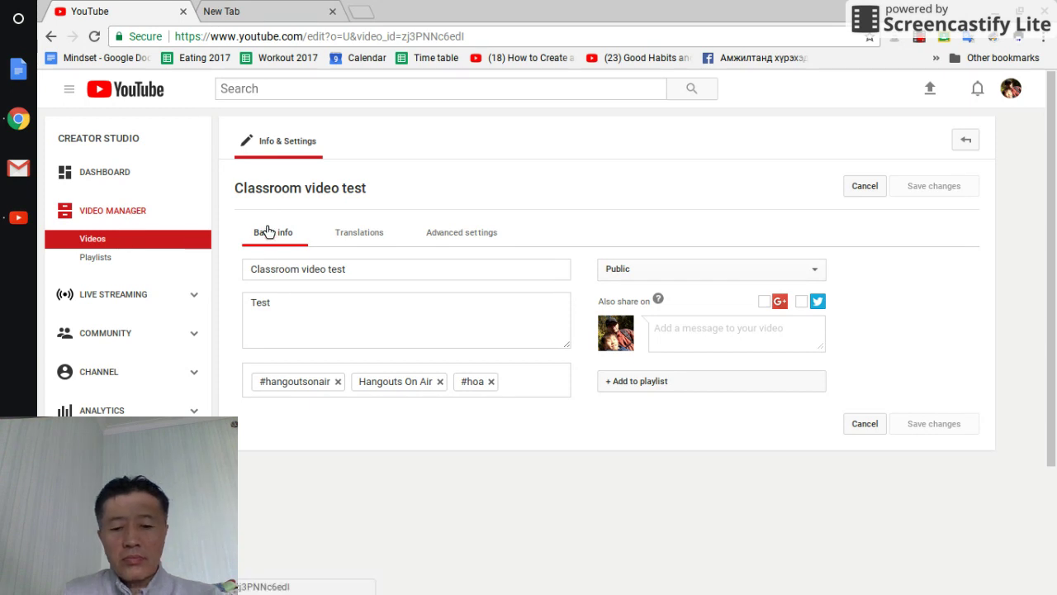
- Show the overview of open windows and close the YouTube browser window from it
key(F5)
click(290, 237)
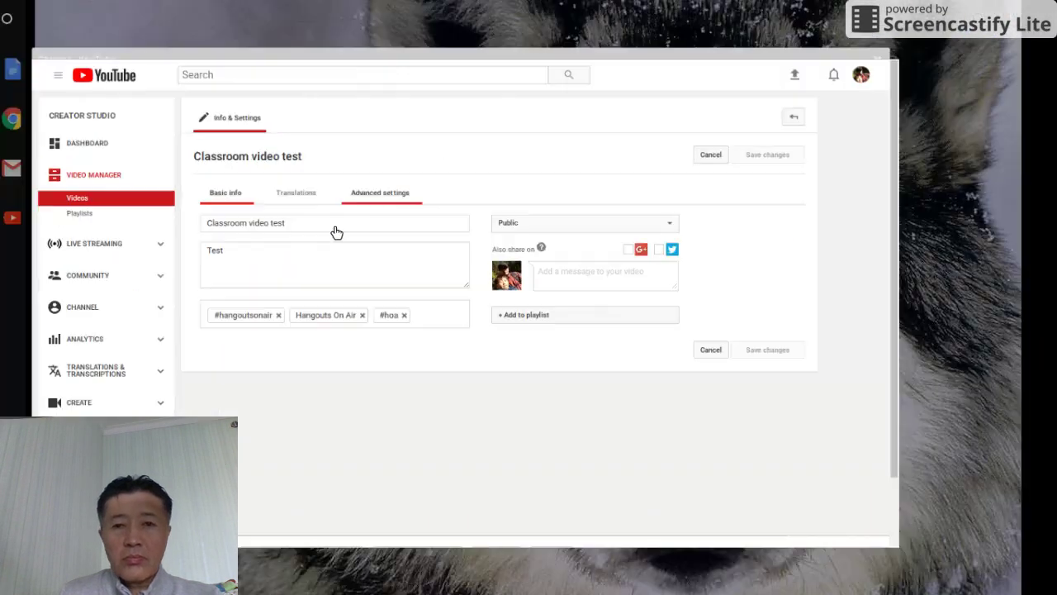
key(F5)
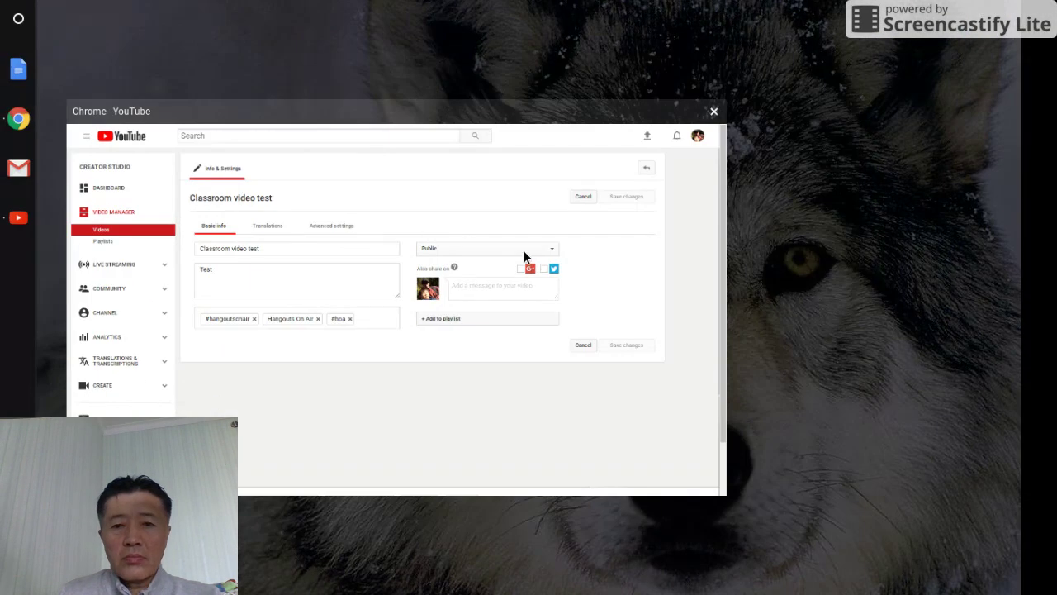
click(714, 112)
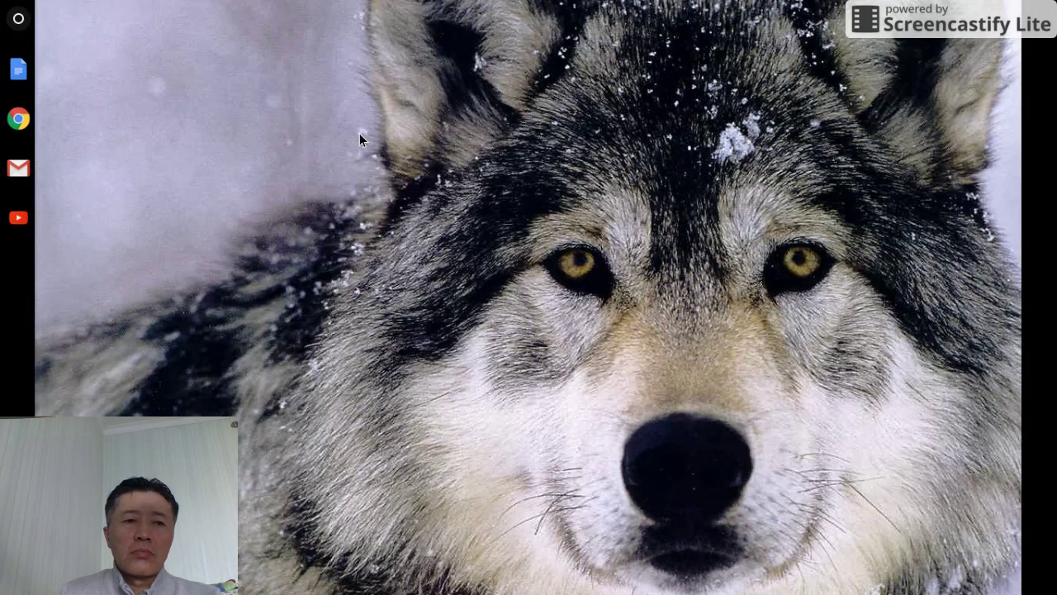
click(18, 118)
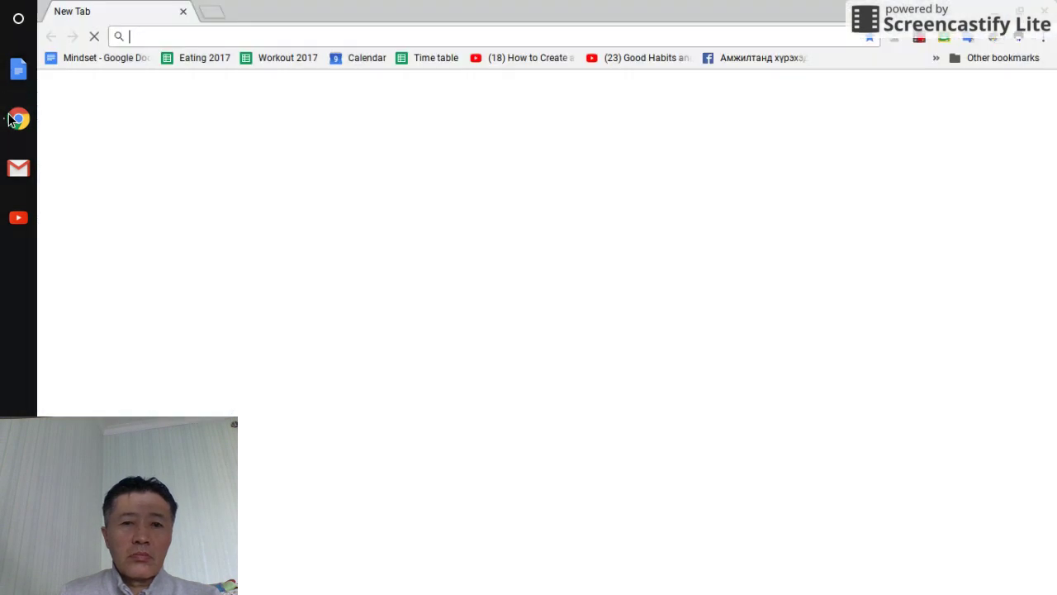
click(1044, 11)
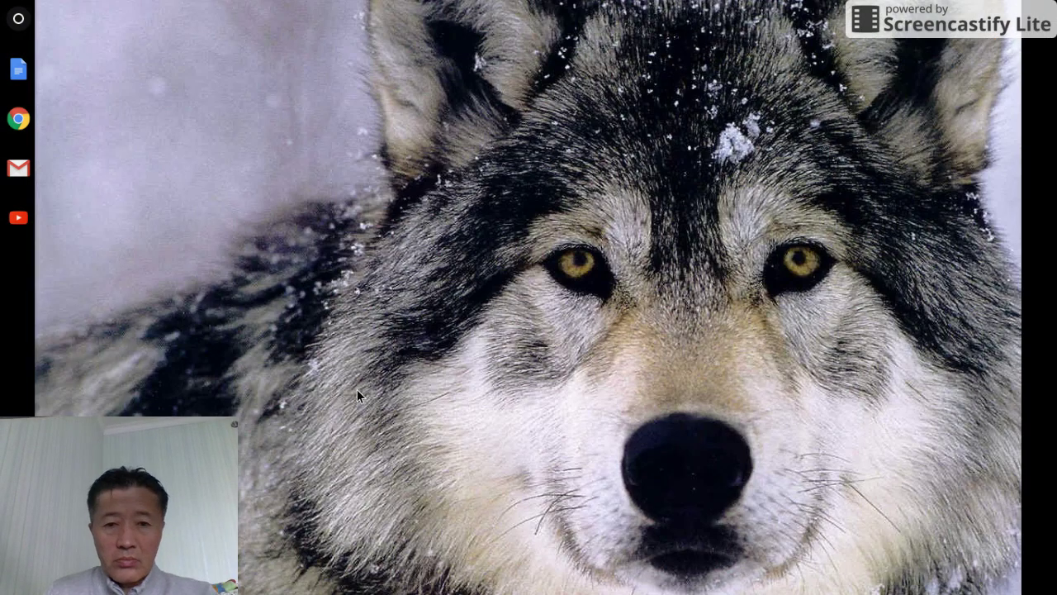
click(18, 118)
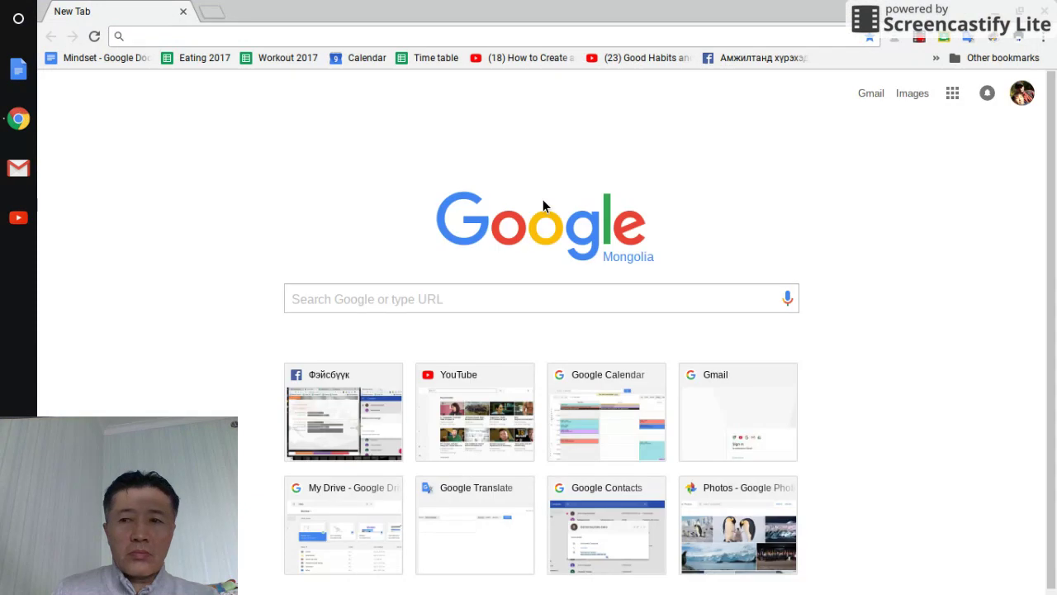
click(1044, 11)
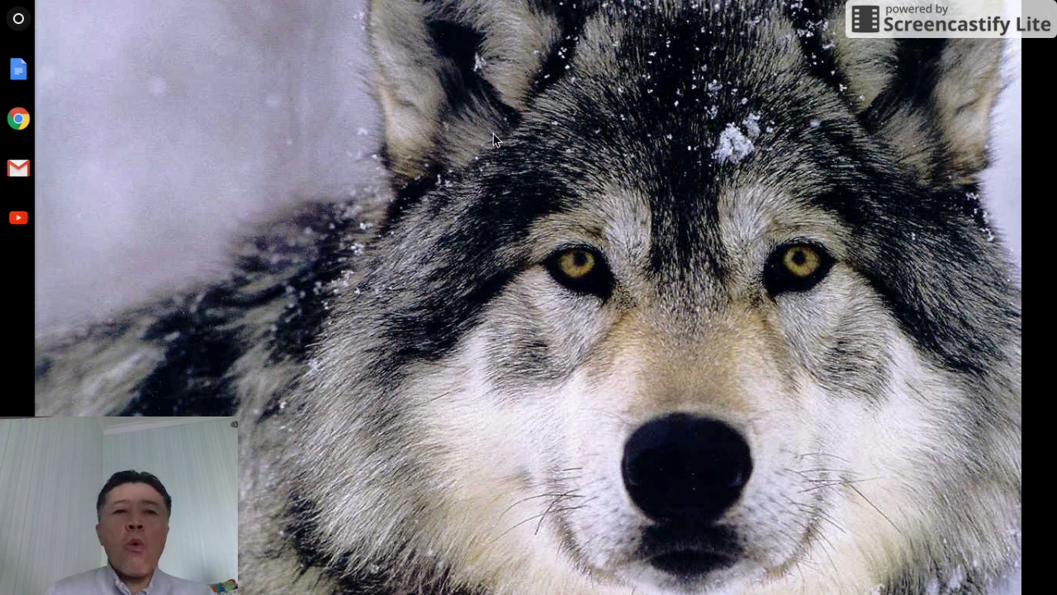
- Open the system status menu from the empty desktop to reach its Stop option
click(19, 562)
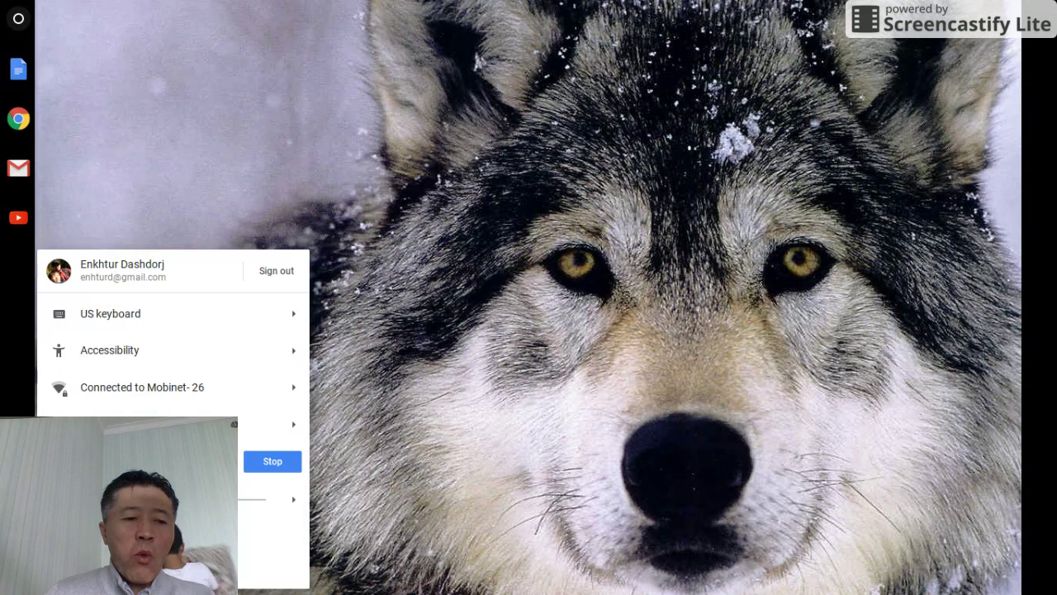
click(18, 561)
click(18, 562)
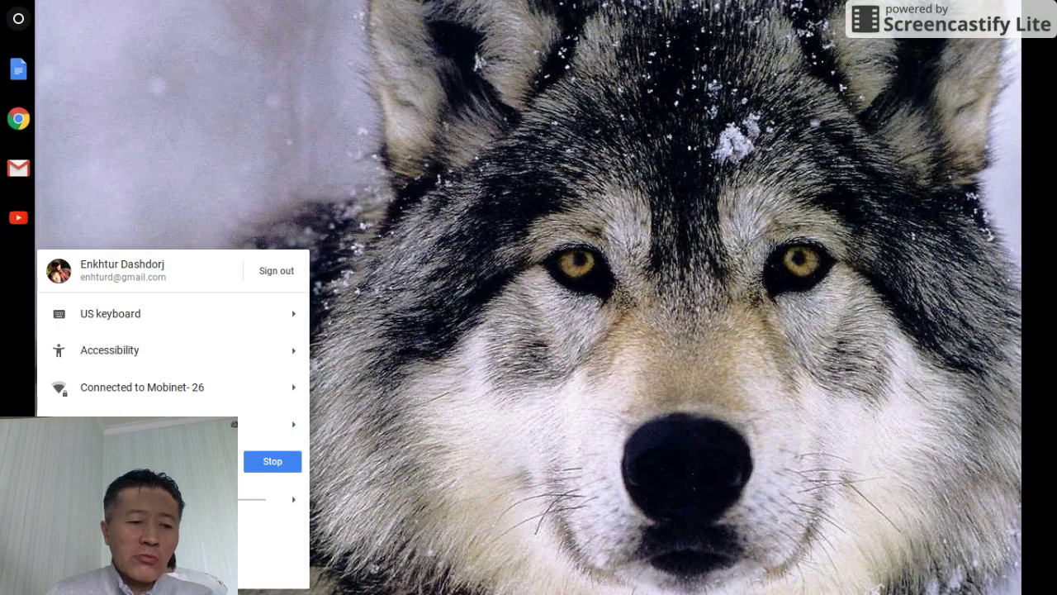